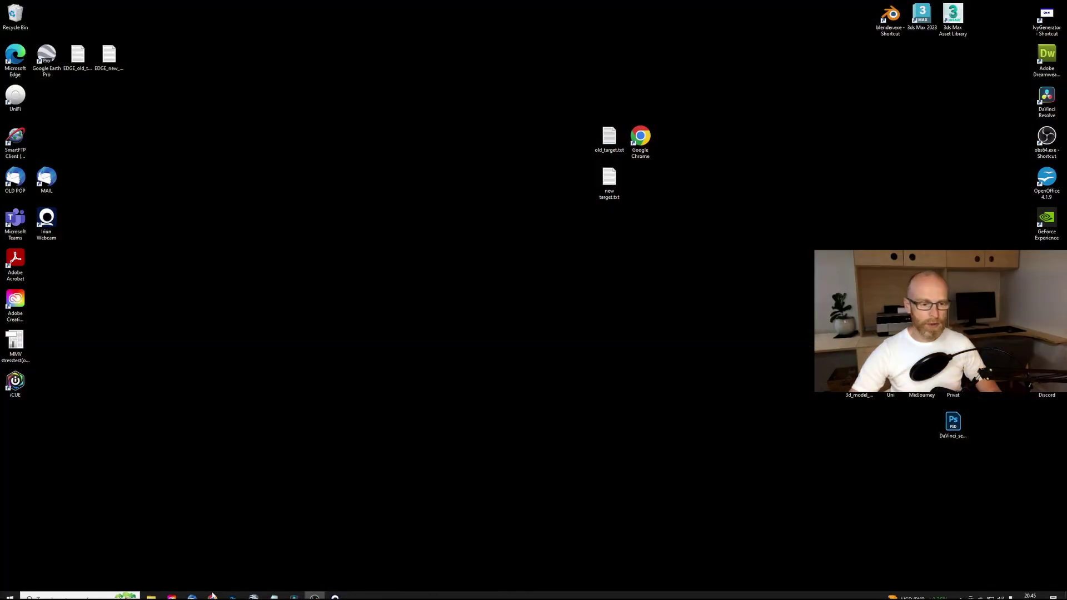
Open the Midjourney website in Chrome and join the beta through Discord.
click(215, 594)
click(195, 26)
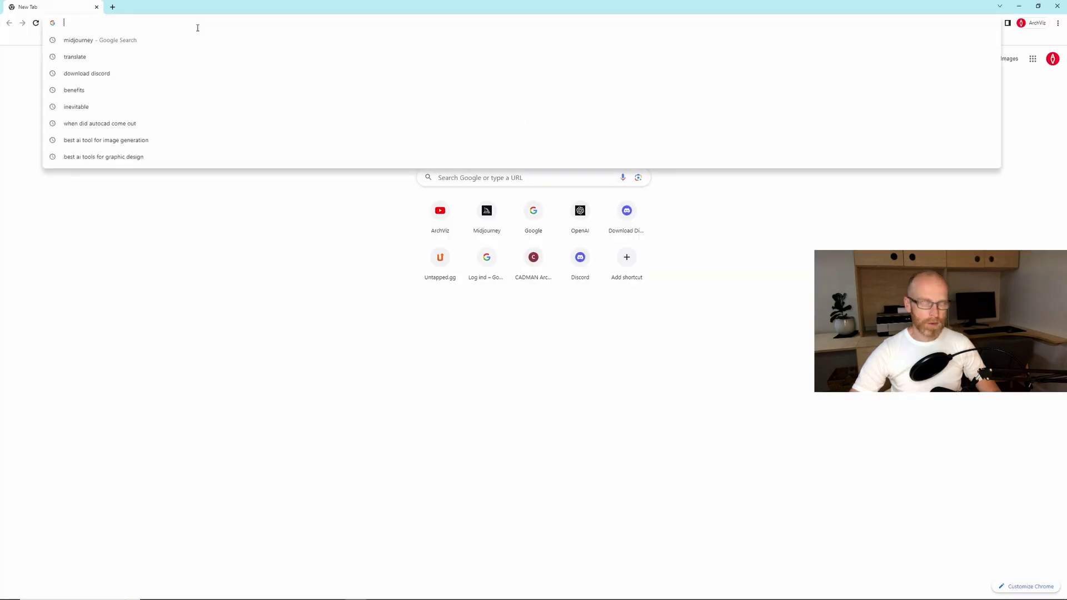
text(midjourney.com)
key(Return)
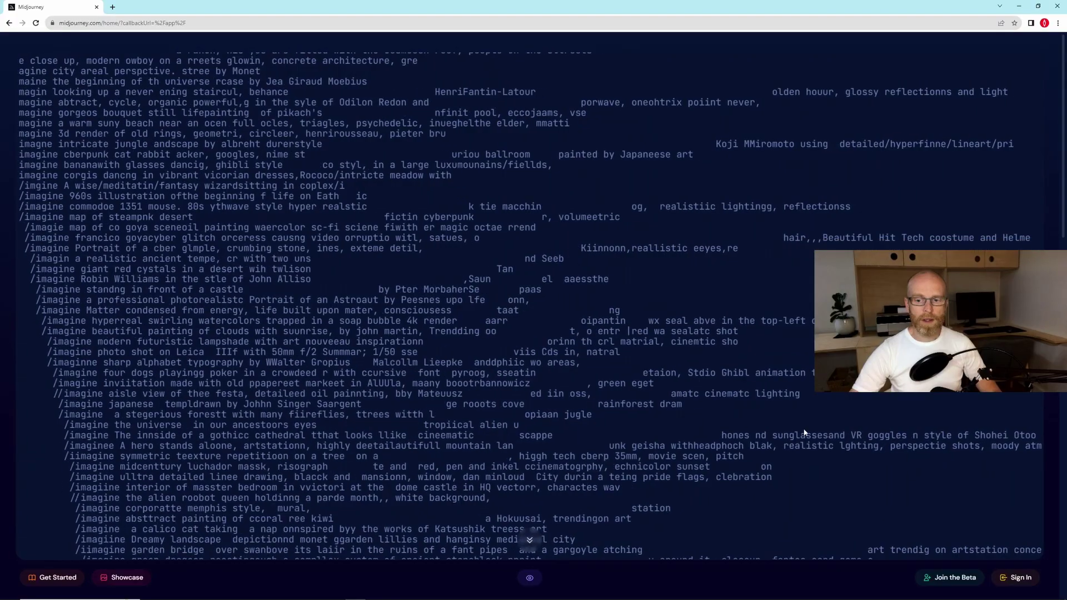
click(949, 577)
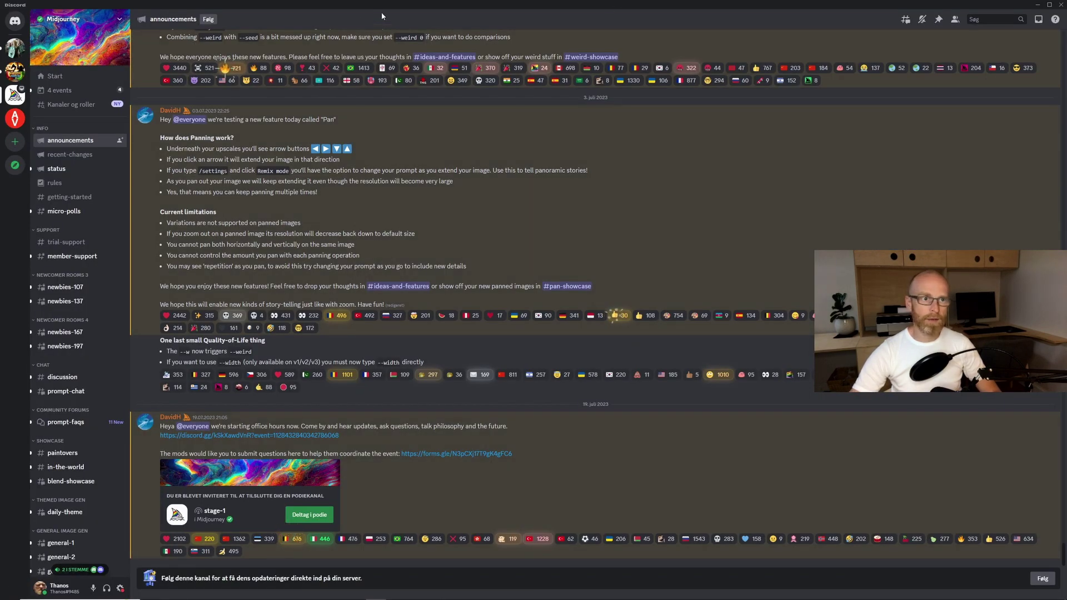
Minimize Discord and open discord.com/download in a new Chrome tab.
click(1037, 6)
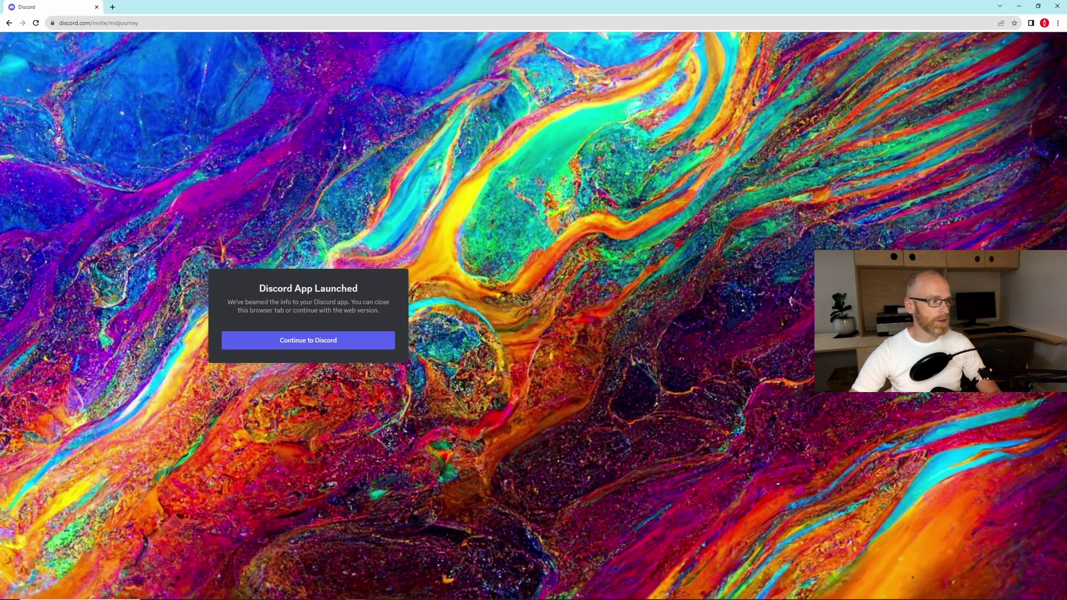
key(ctrl+t)
click(219, 57)
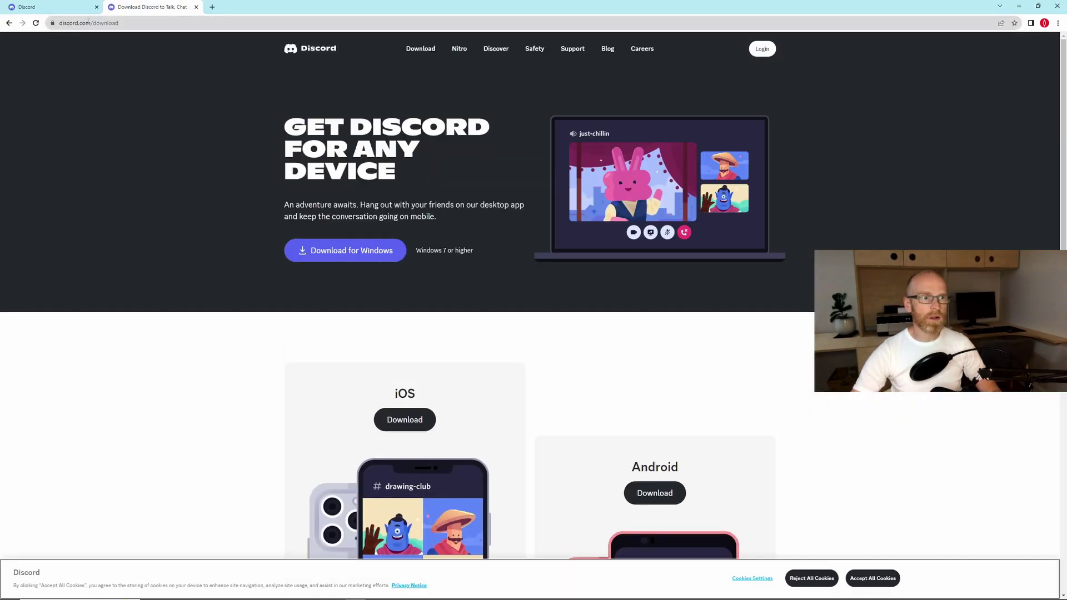
key(ctrl+l)
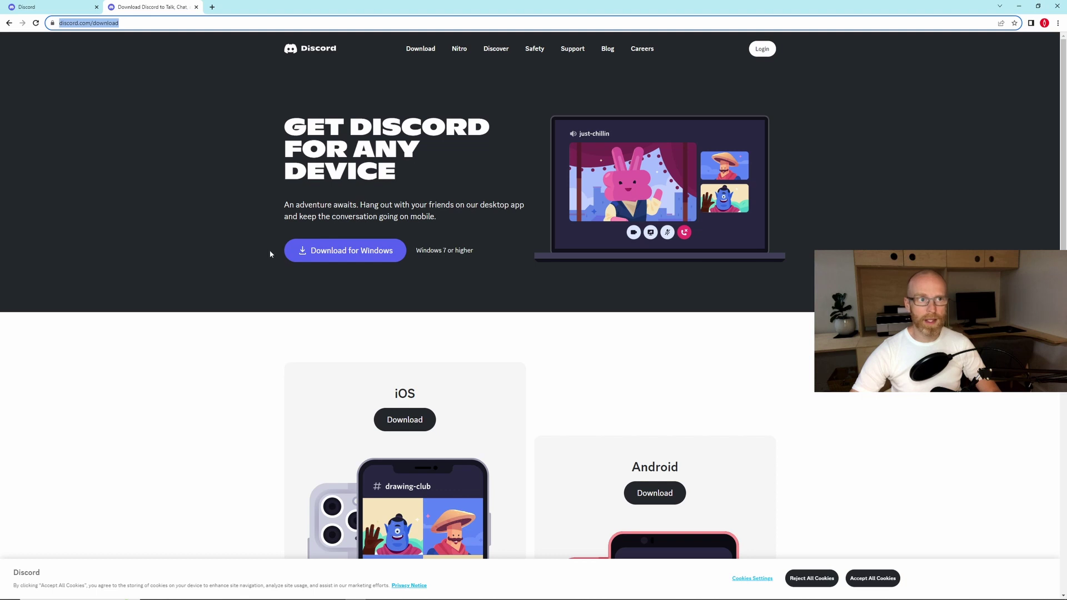
Load the Midjourney homepage, open its Discord server and scroll through announcements.
key(ctrl+t)
text(midjourney)
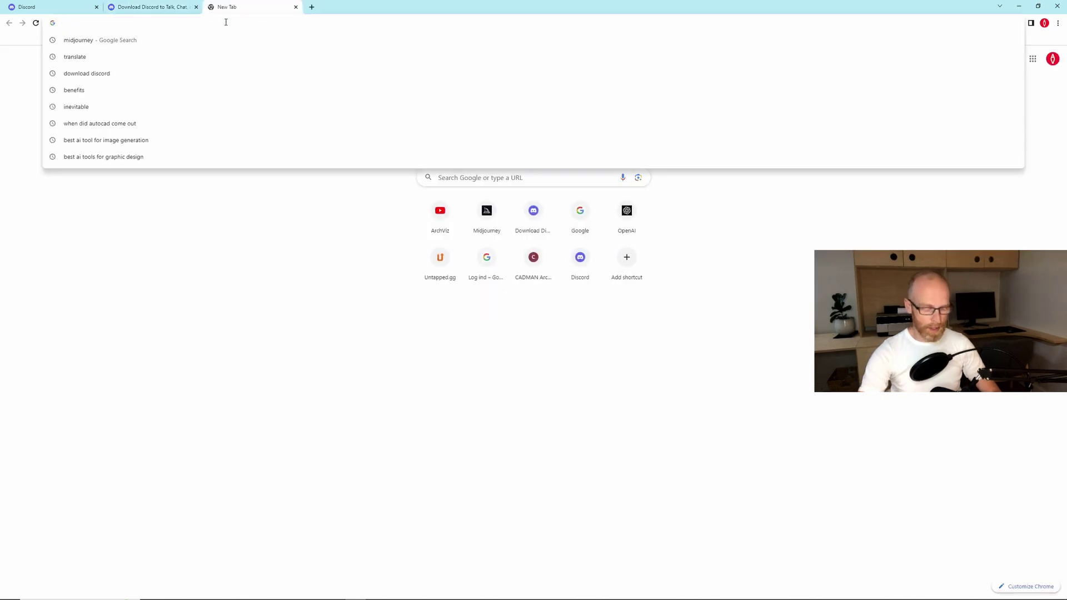
key(Return)
click(922, 578)
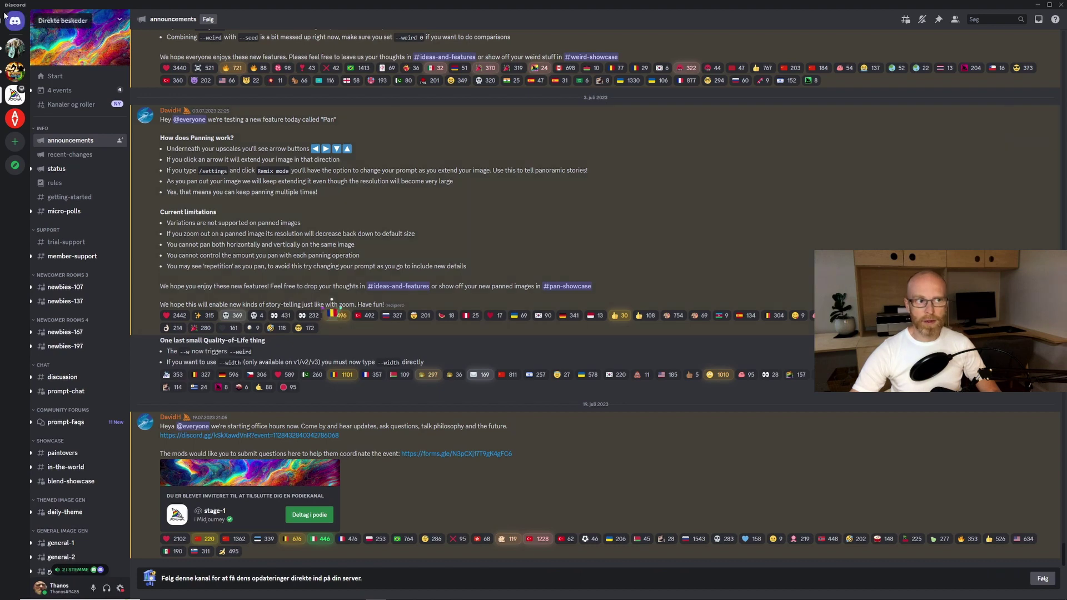
scroll(265, 267, up, 3)
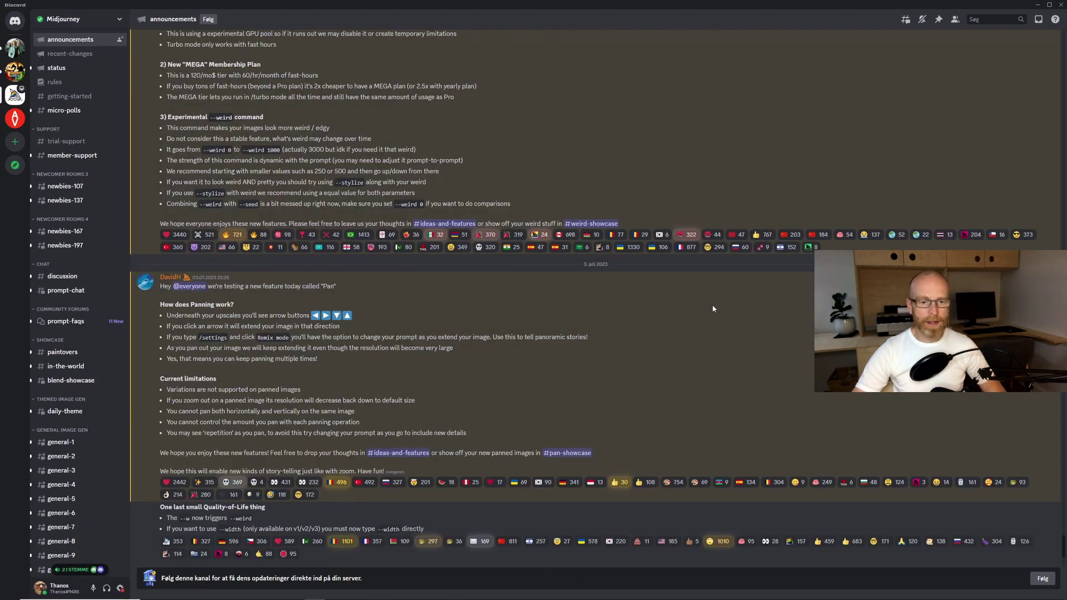
scroll(538, 336, up, 1)
scroll(538, 335, up, 3)
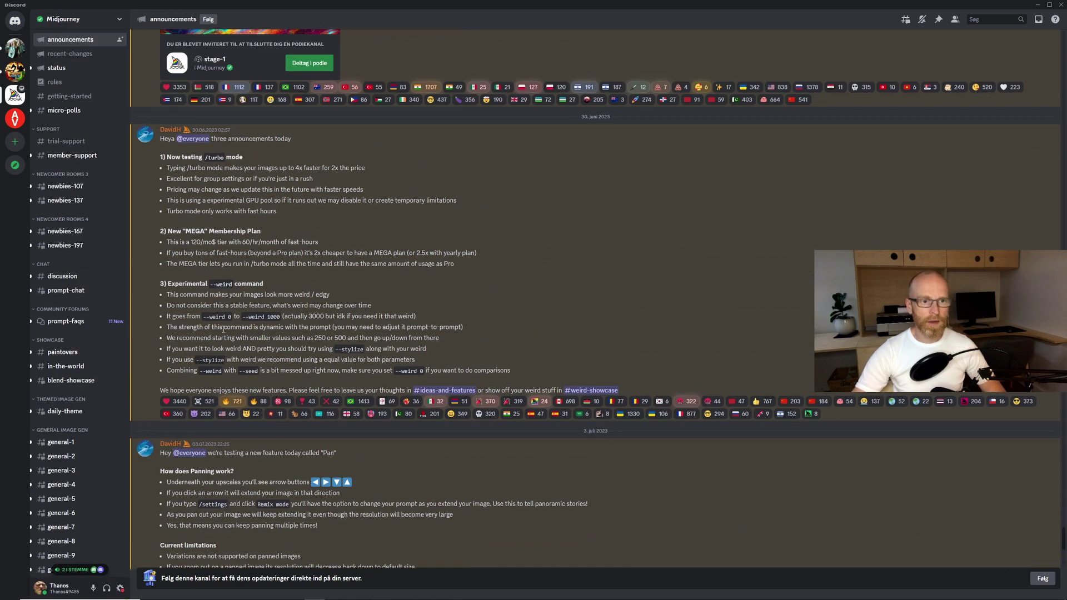
scroll(279, 310, up, 10)
scroll(61, 167, up, 2)
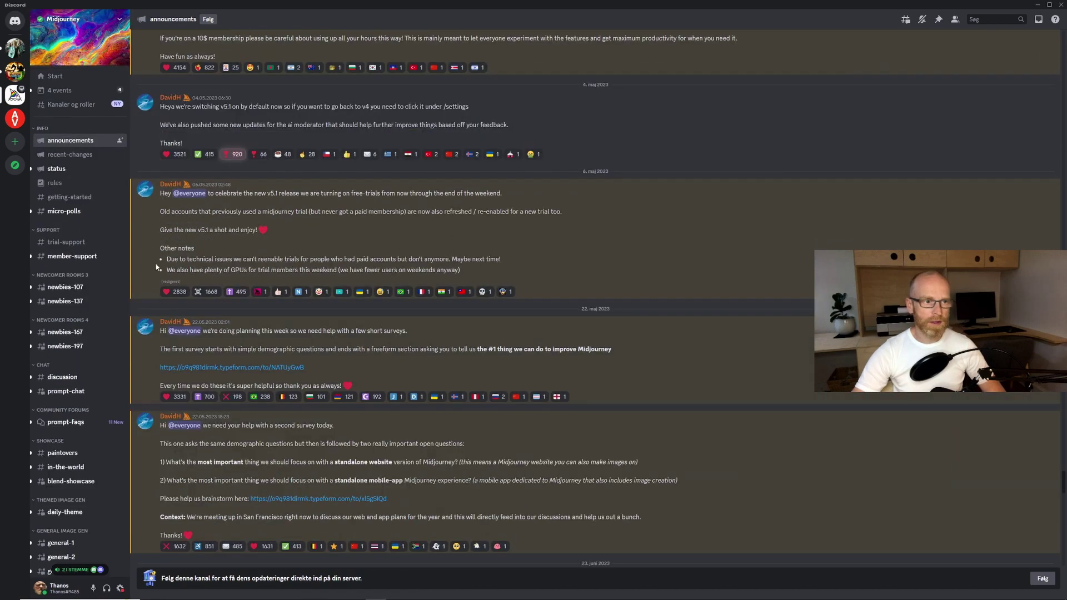
Browse the recent-changes, rules and getting-started channels, ending on getting-started.
click(58, 156)
click(54, 183)
click(55, 197)
click(56, 155)
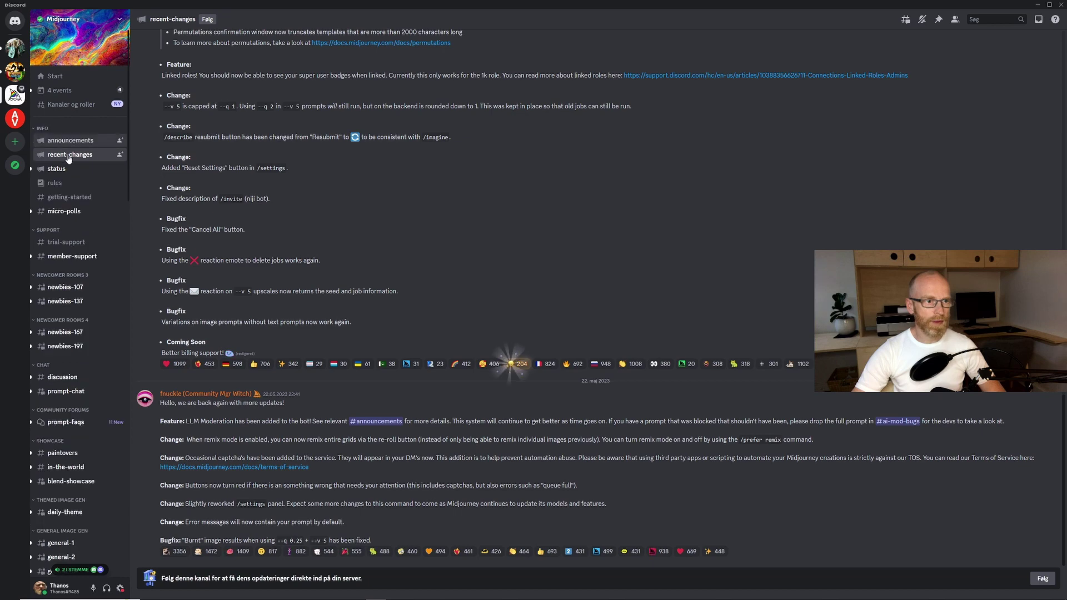
click(67, 140)
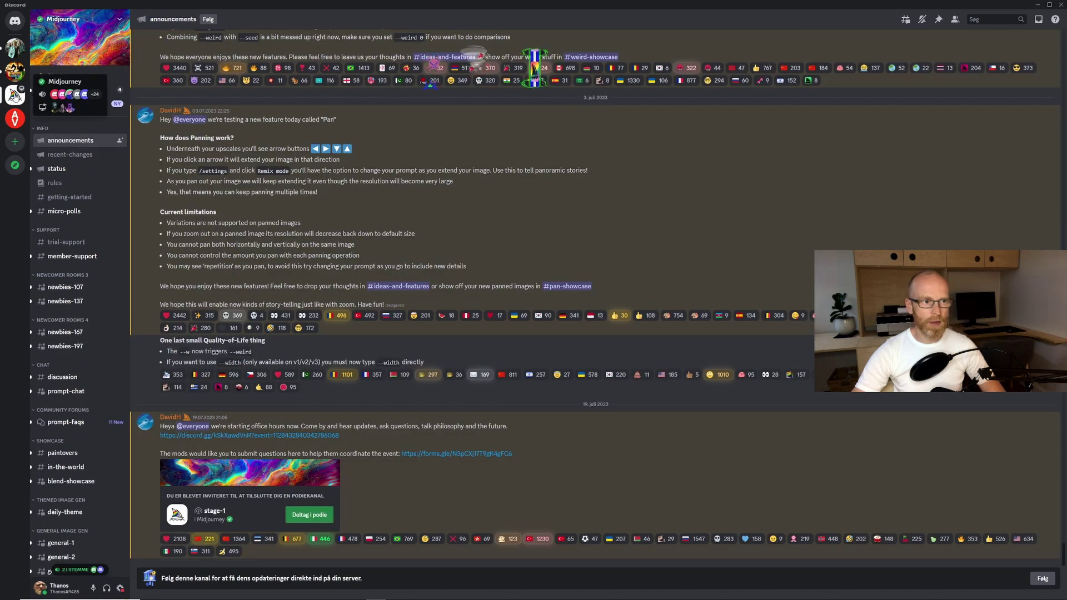
click(78, 155)
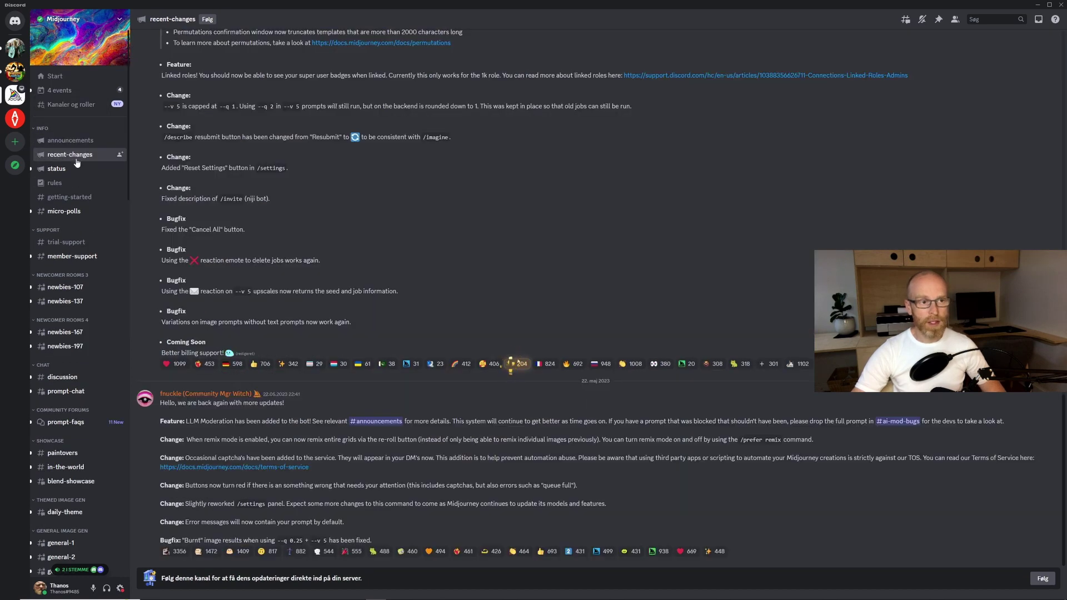
click(61, 183)
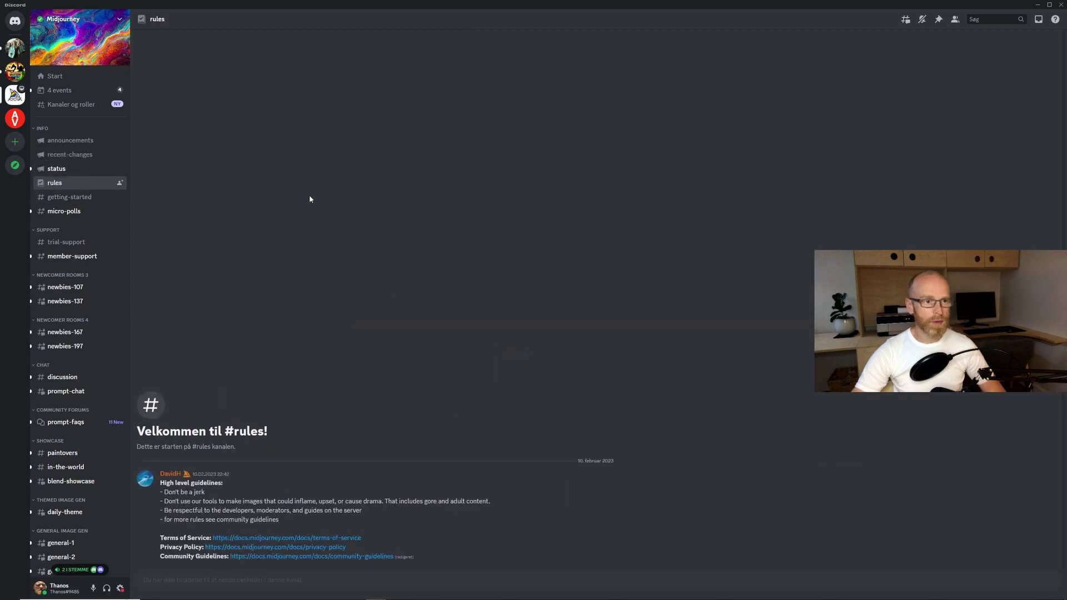
key(alt+Down)
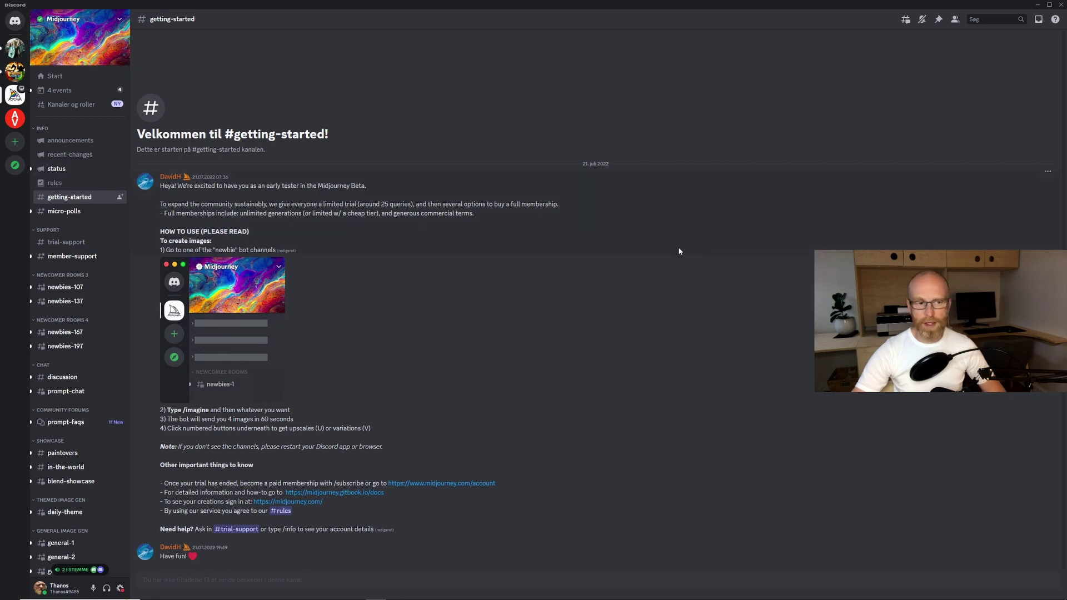
Load the Midjourney Quick Start guide in Chrome using the first profile.
click(1037, 5)
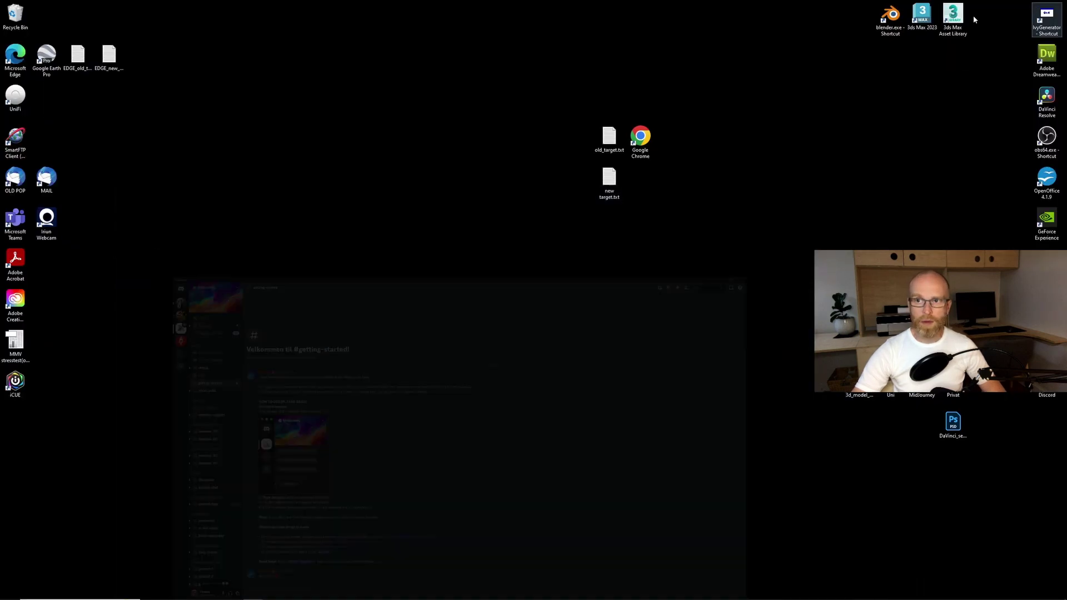
click(212, 591)
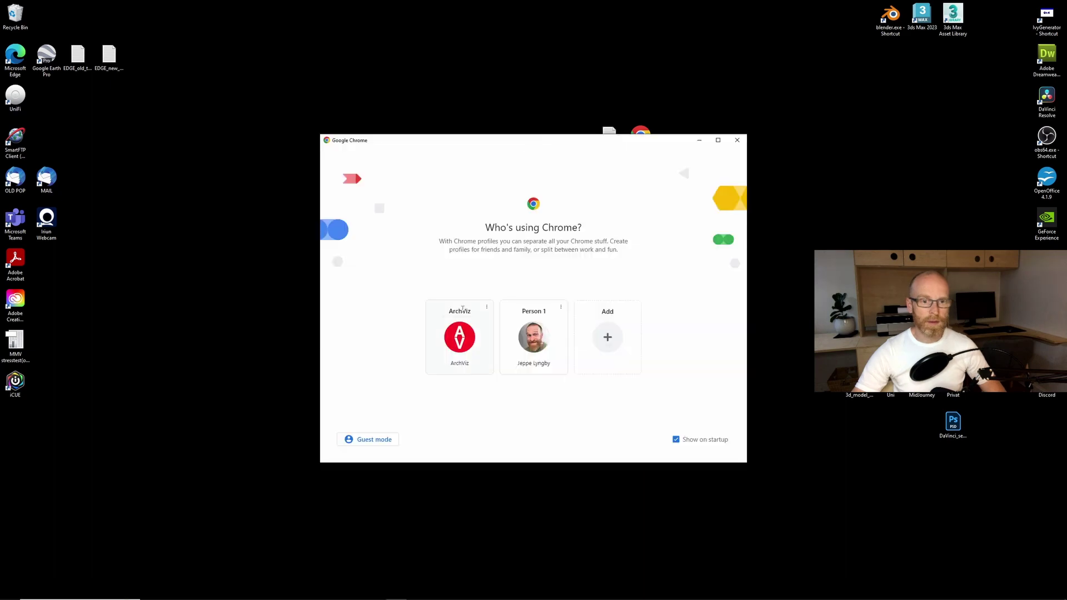
click(460, 328)
click(511, 7)
text(https://docs.midjourney.com/docs/quick-start)
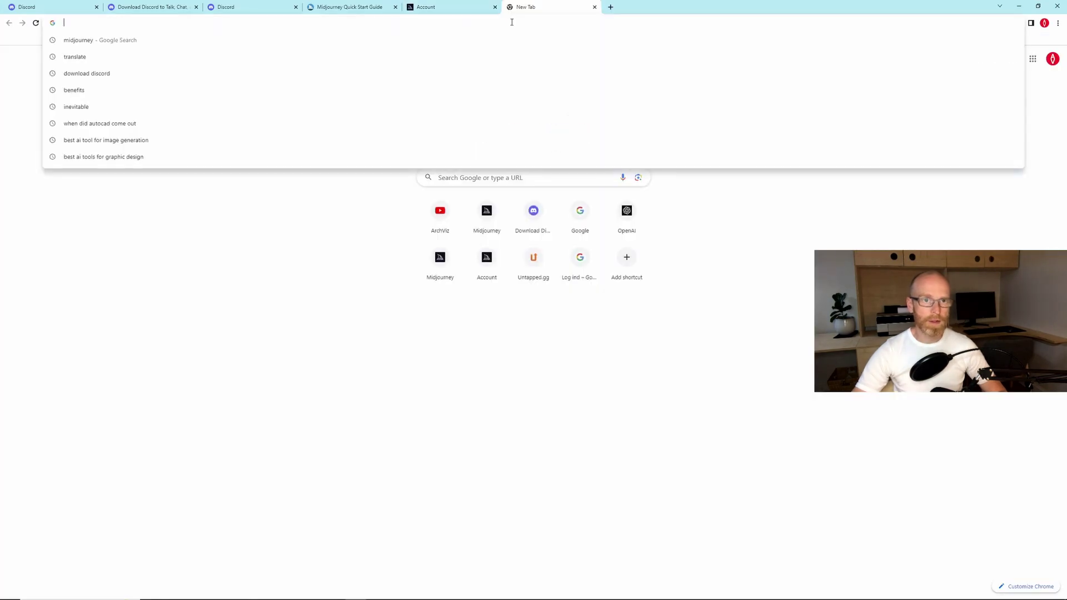
key(Return)
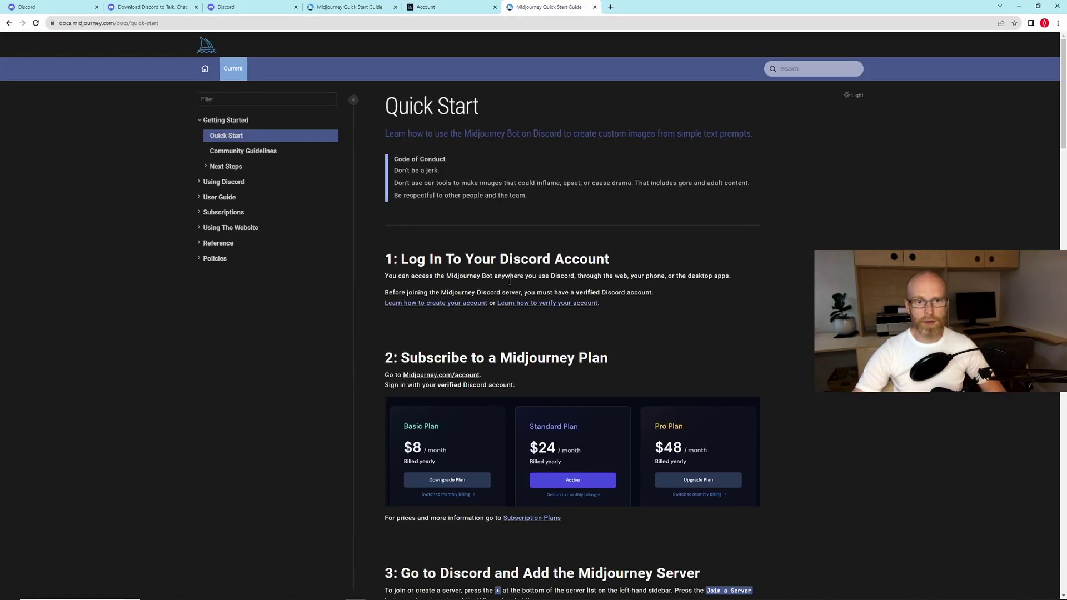
Highlight the 'Subscribe to a Midjourney Plan' heading, then return to Discord's newbies-107 channel.
scroll(498, 310, down, 2)
drag(381, 275, 589, 295)
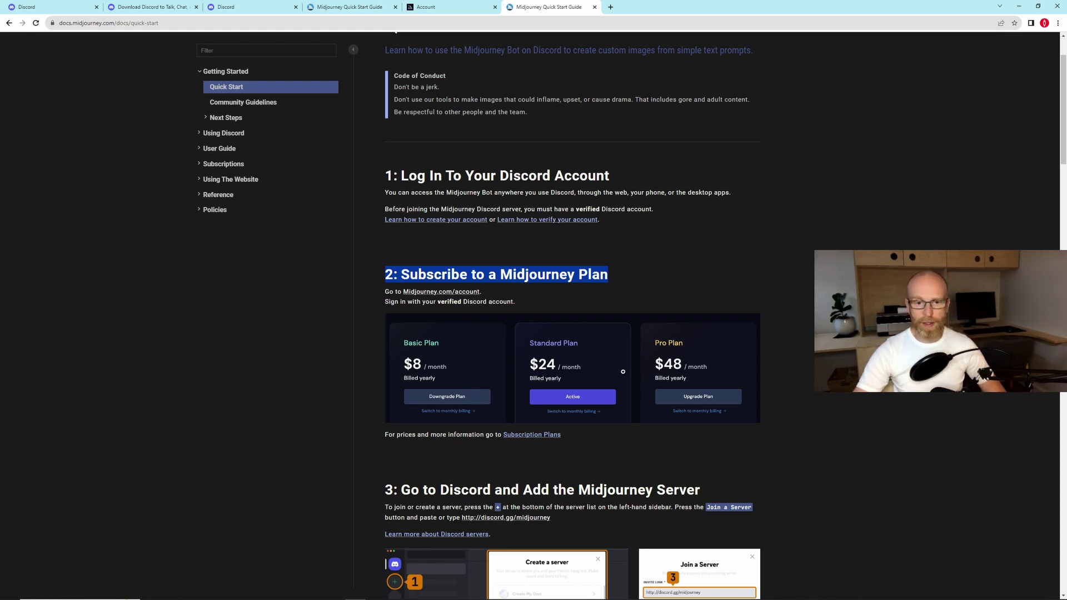
key(alt+Tab)
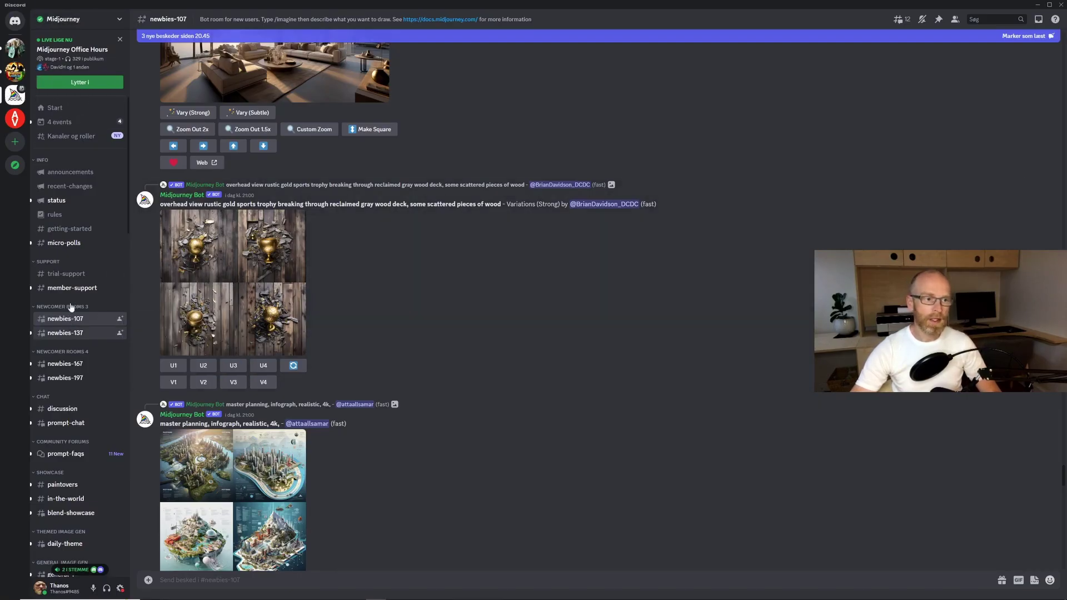
click(72, 334)
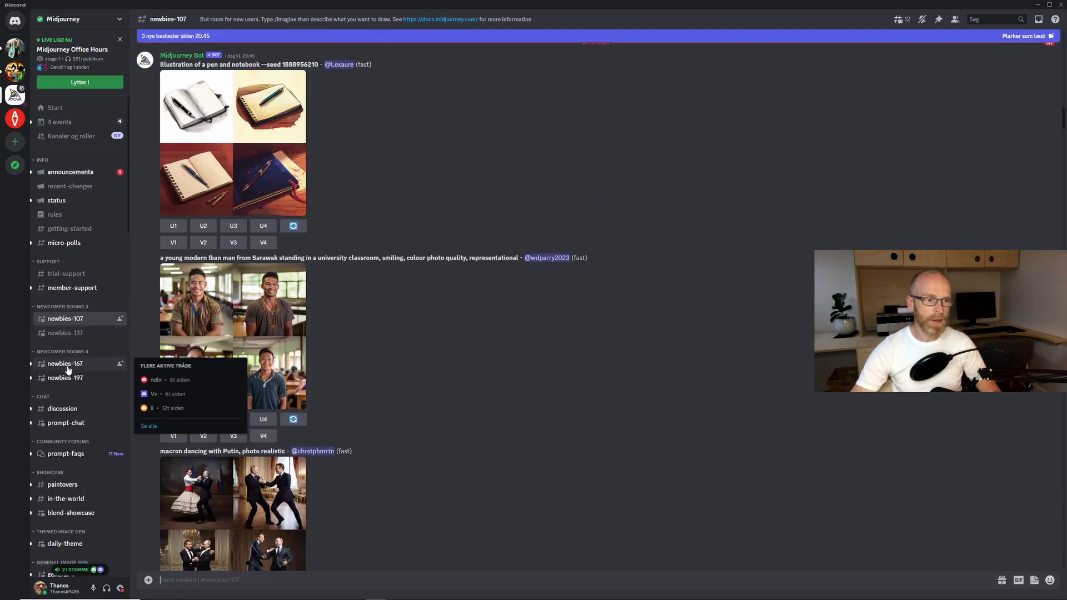
click(70, 363)
drag(1062, 120, 1059, 556)
scroll(325, 417, up, 7)
scroll(325, 418, up, 10)
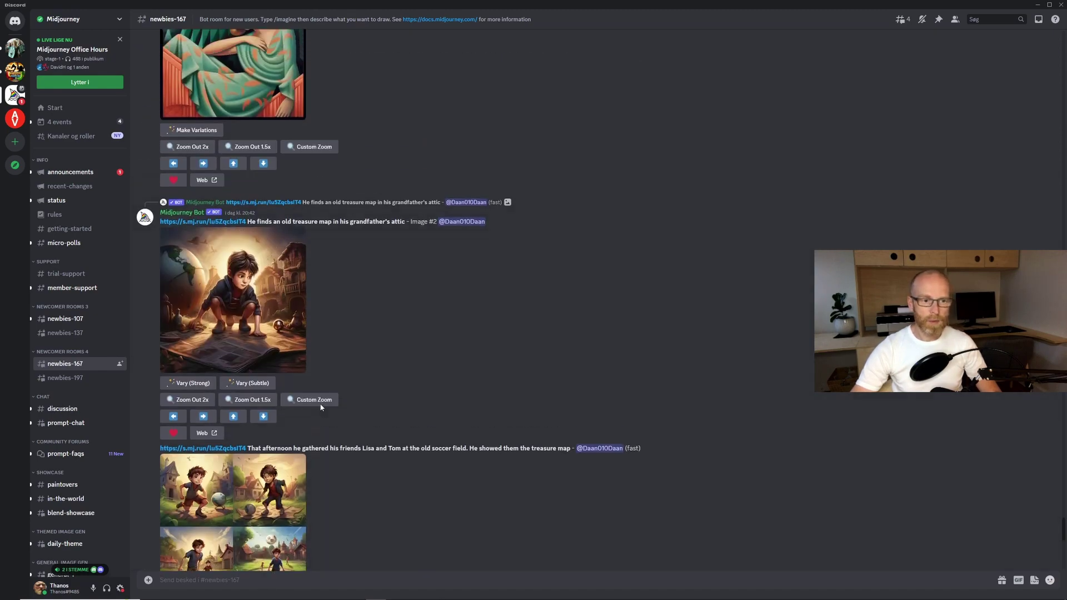
scroll(318, 410, up, 10)
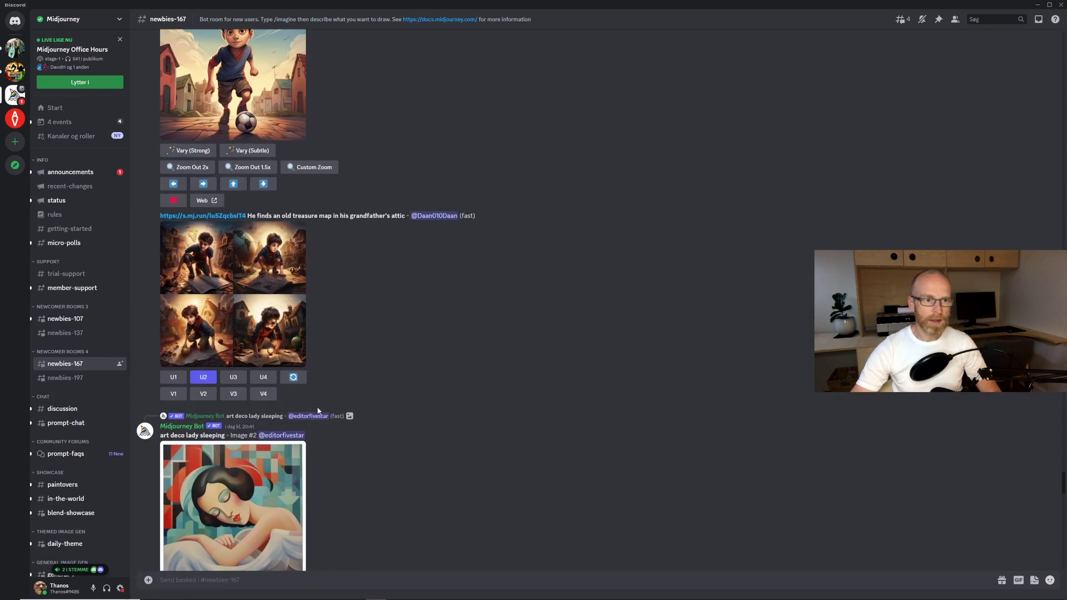
key(alt+Down)
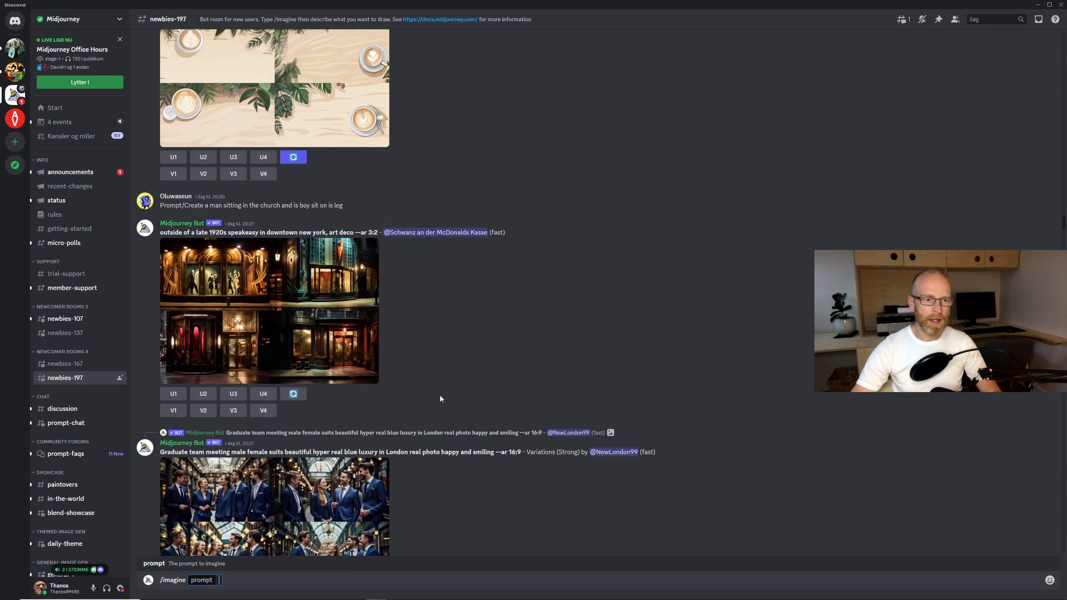
click(79, 322)
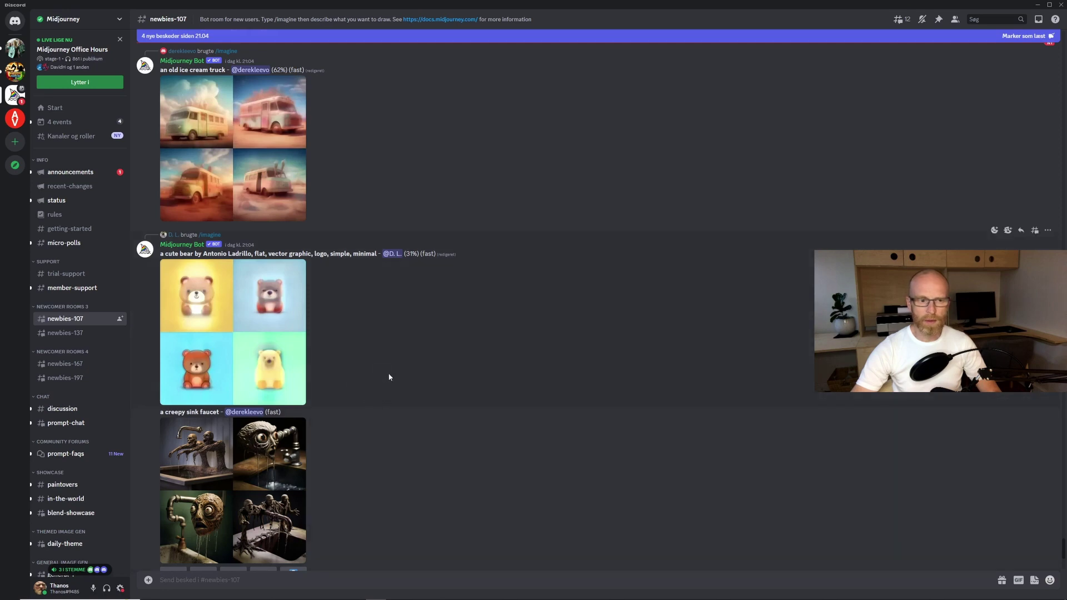
scroll(412, 414, up, 8)
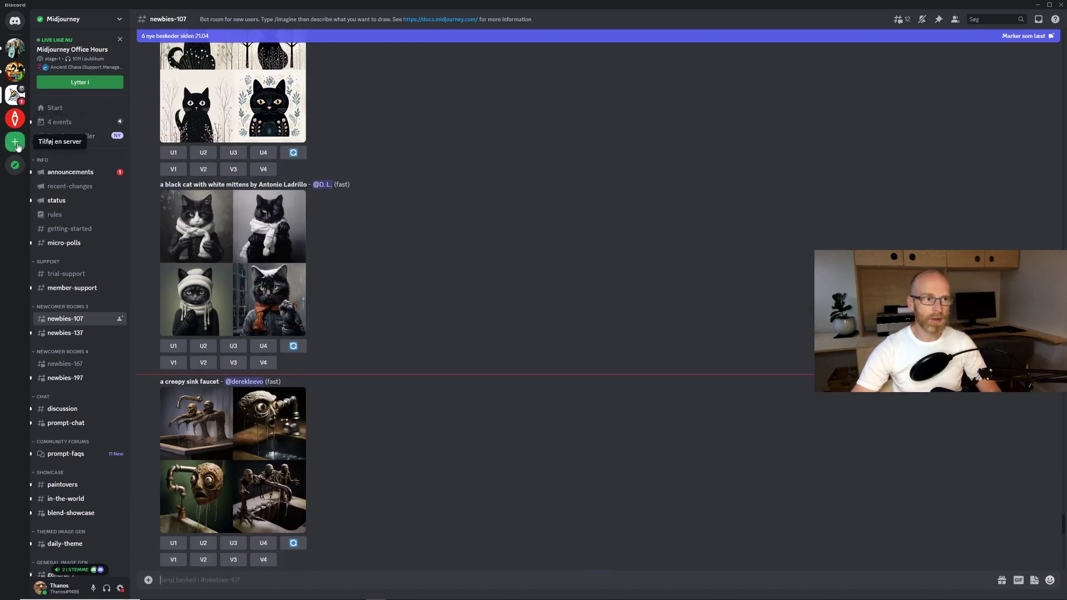
Create a from-scratch server named 'test' for me and my friends, showing its member list.
click(15, 142)
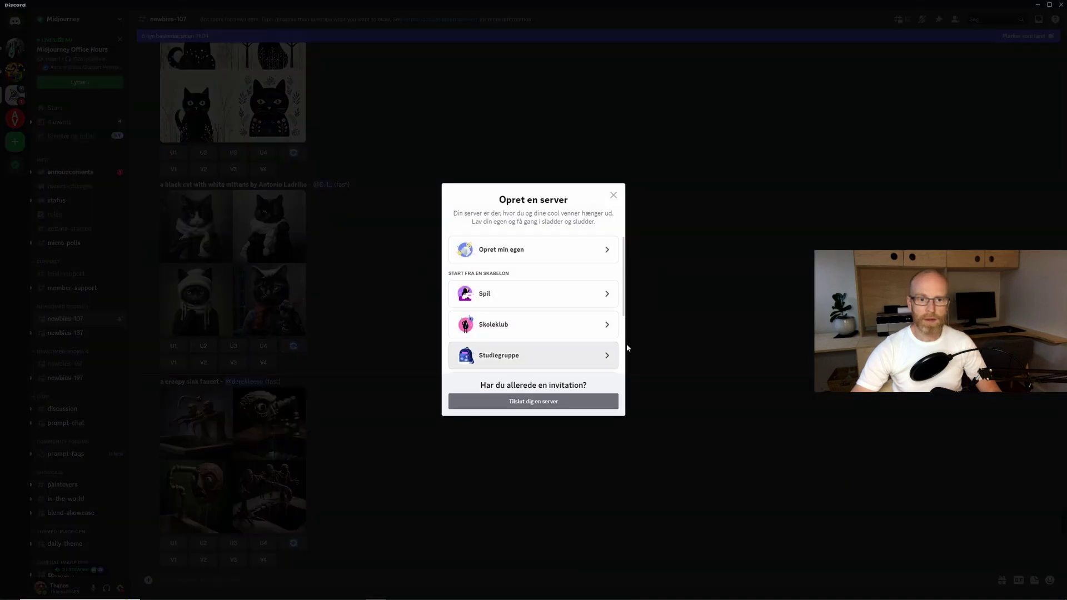
click(528, 252)
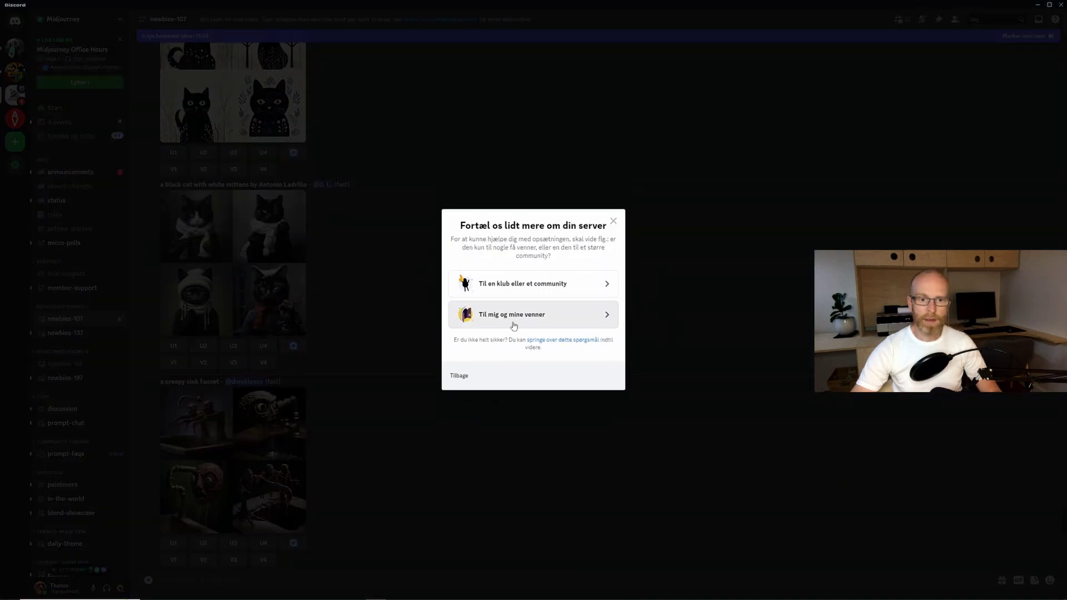
click(518, 321)
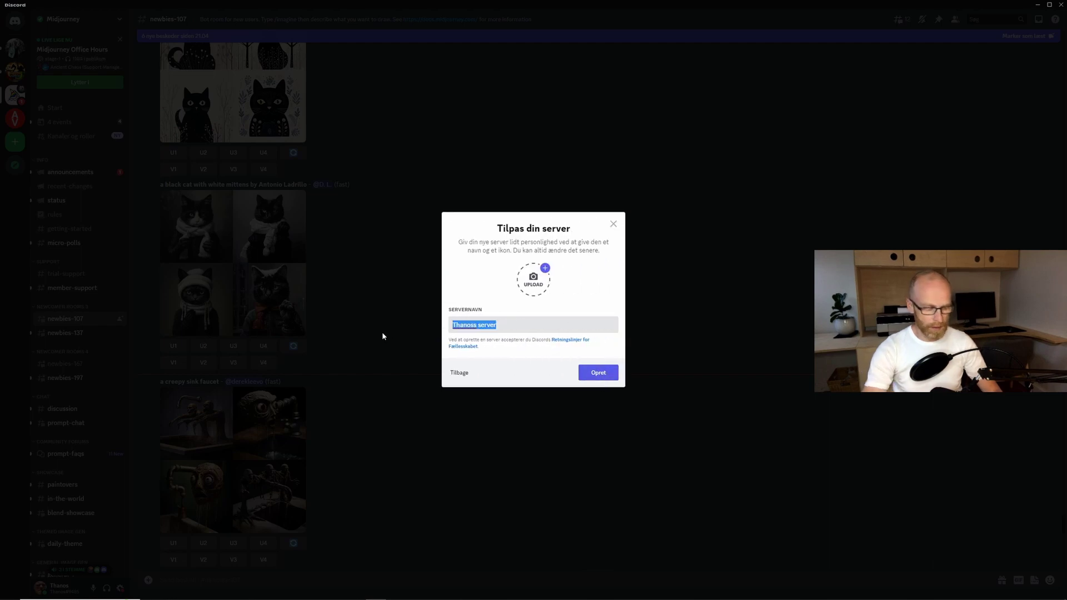
click(588, 373)
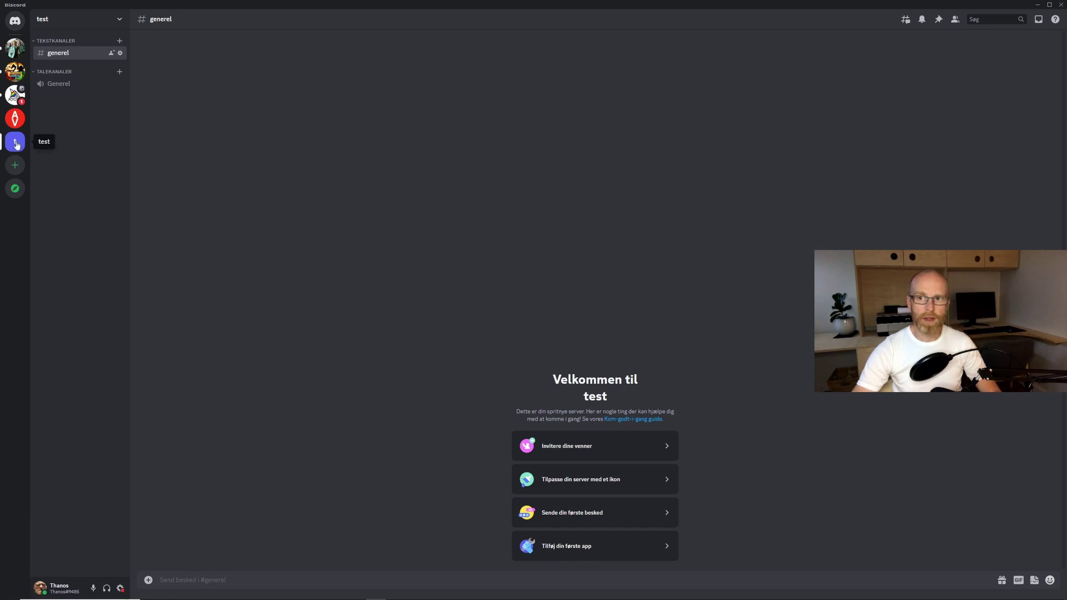
click(955, 20)
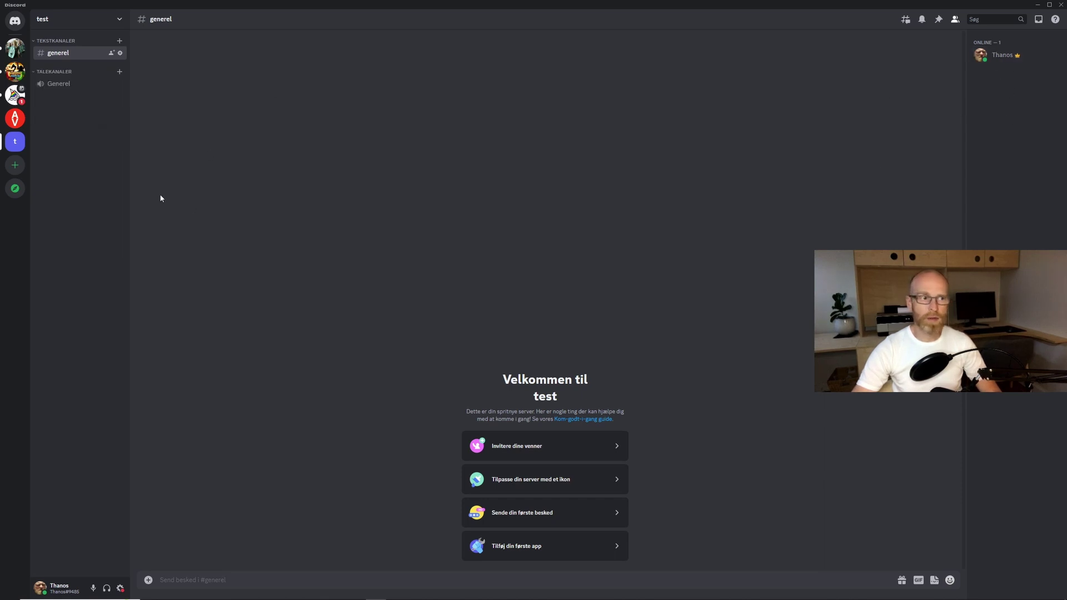
Add Midjourney Bot from its profile to the 'test' server, authorizing its permissions.
click(15, 95)
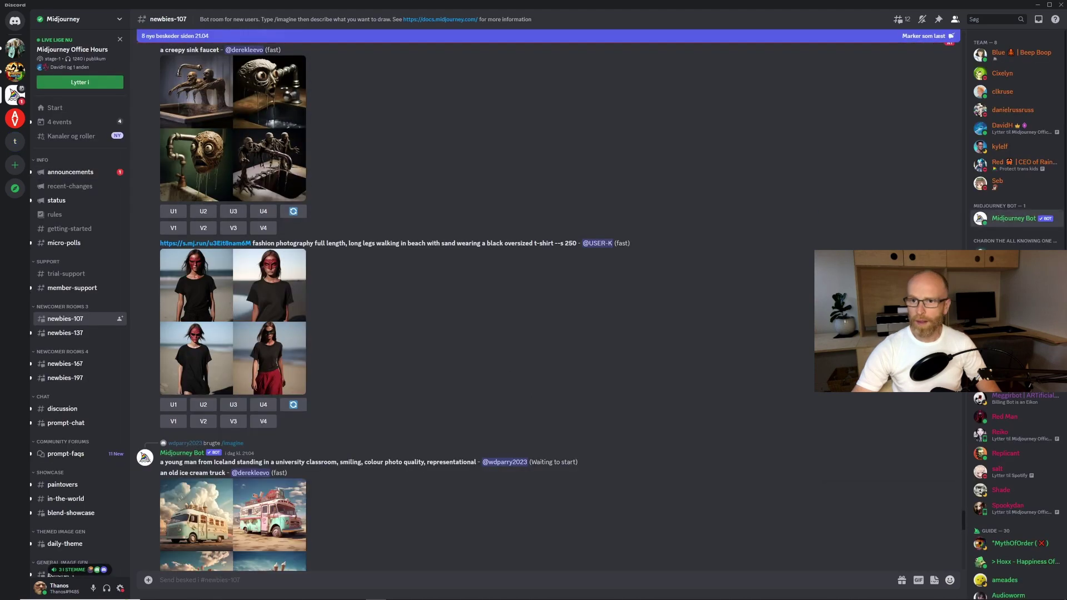
click(1005, 220)
click(922, 261)
click(510, 379)
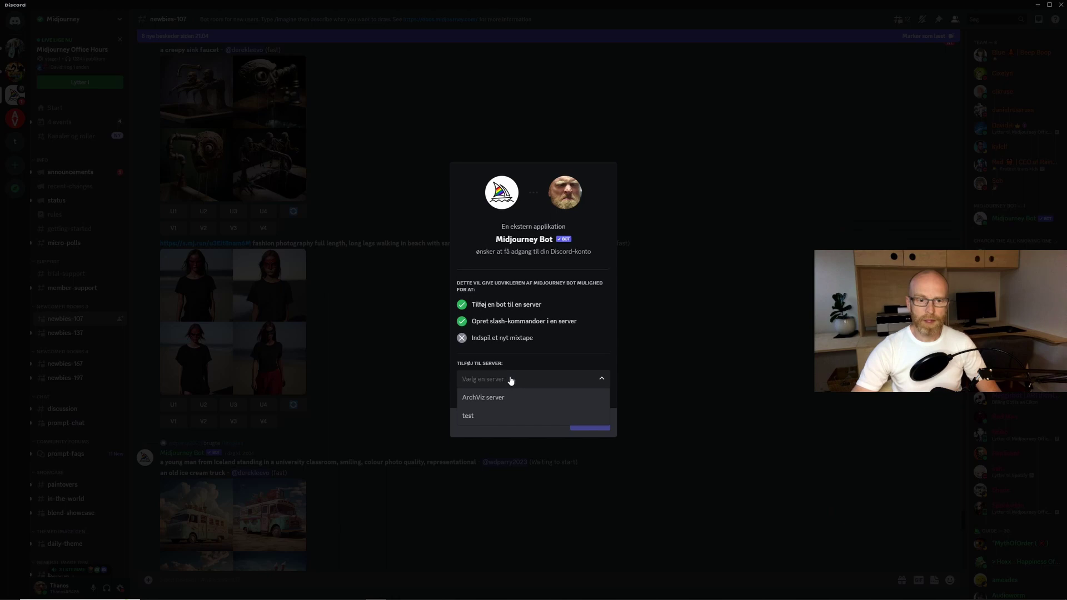
click(479, 417)
click(586, 429)
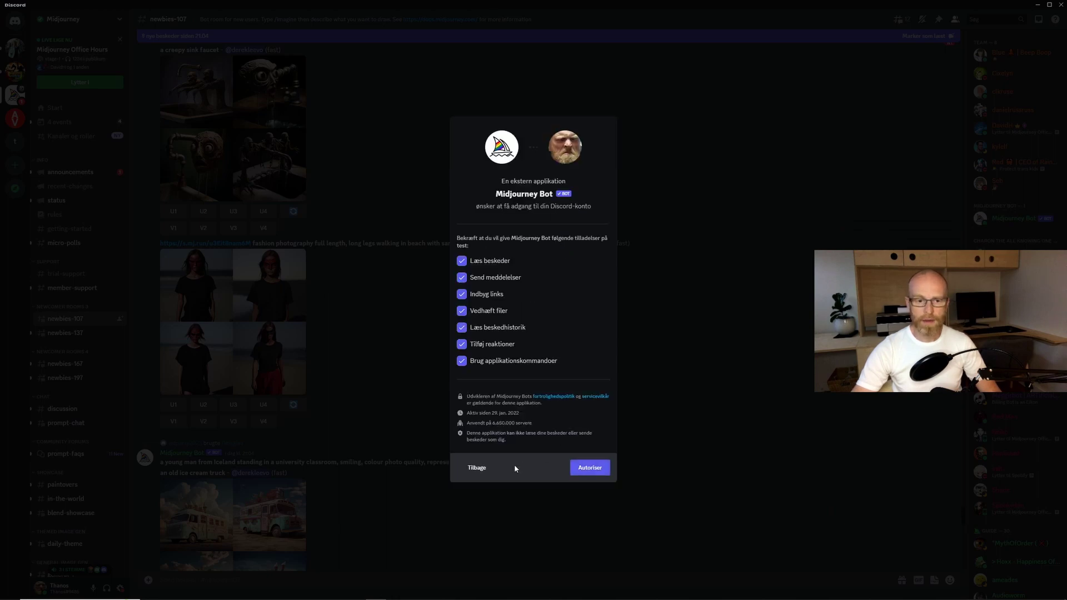
click(591, 472)
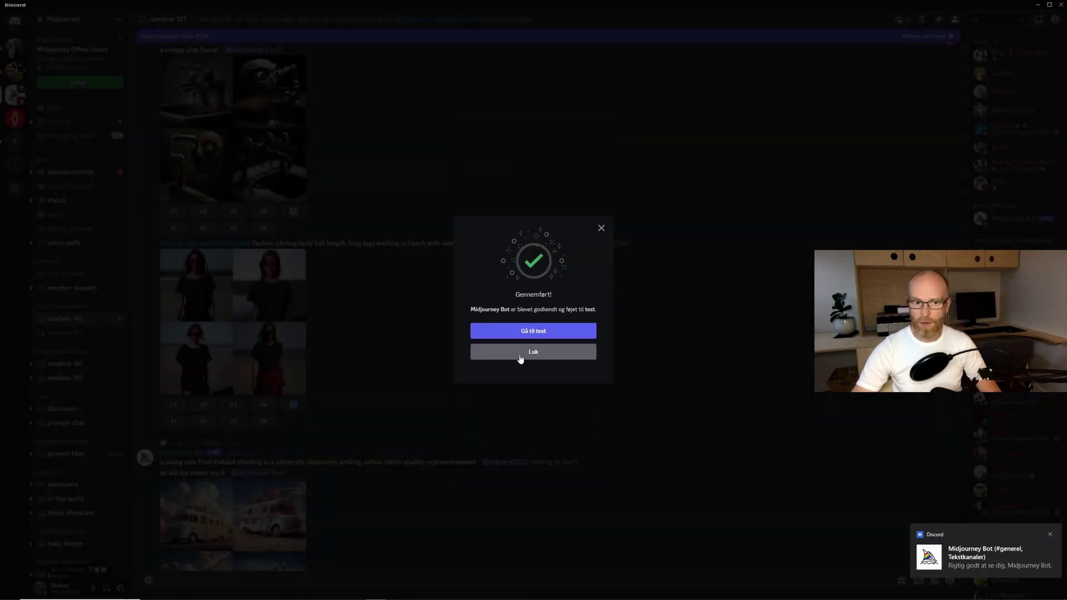
click(533, 333)
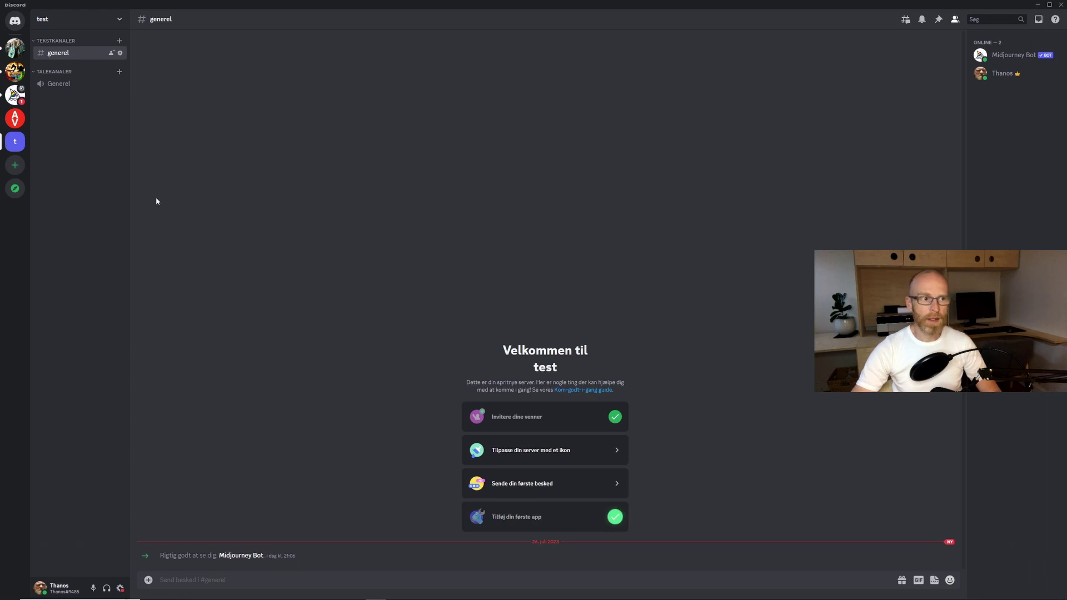
Check your own and Midjourney Bot's member profiles in the test server.
click(1003, 74)
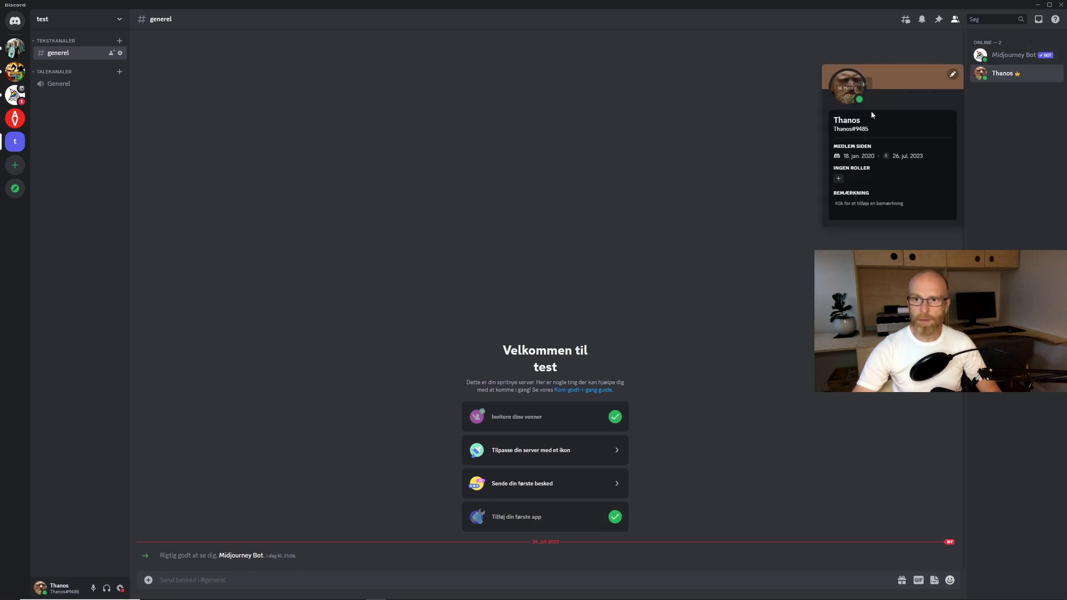
click(1008, 55)
click(391, 202)
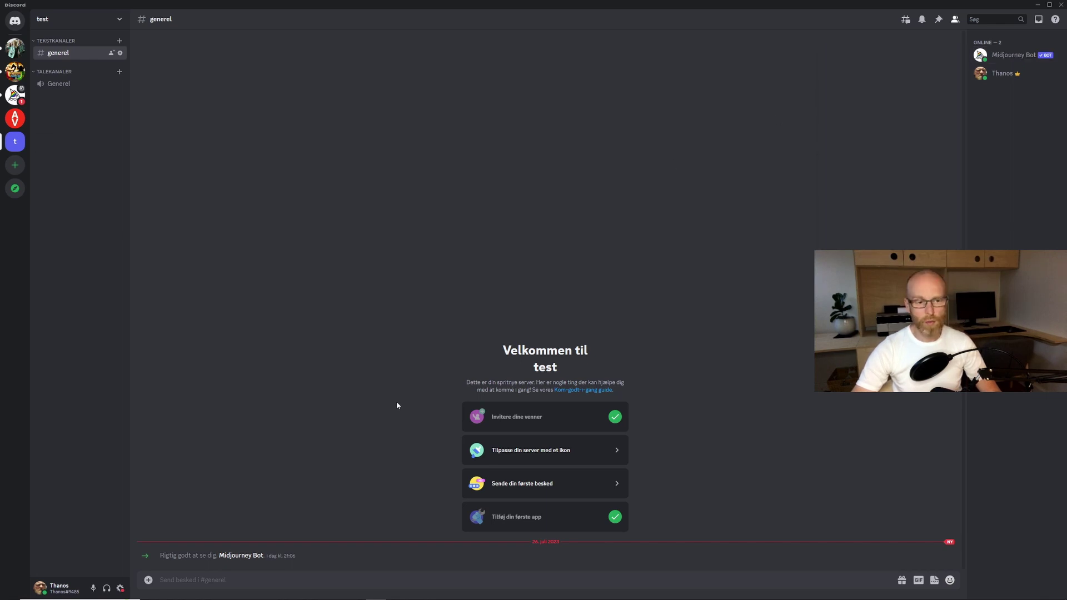
Type / in the generel message box to list Midjourney Bot's slash commands.
click(326, 584)
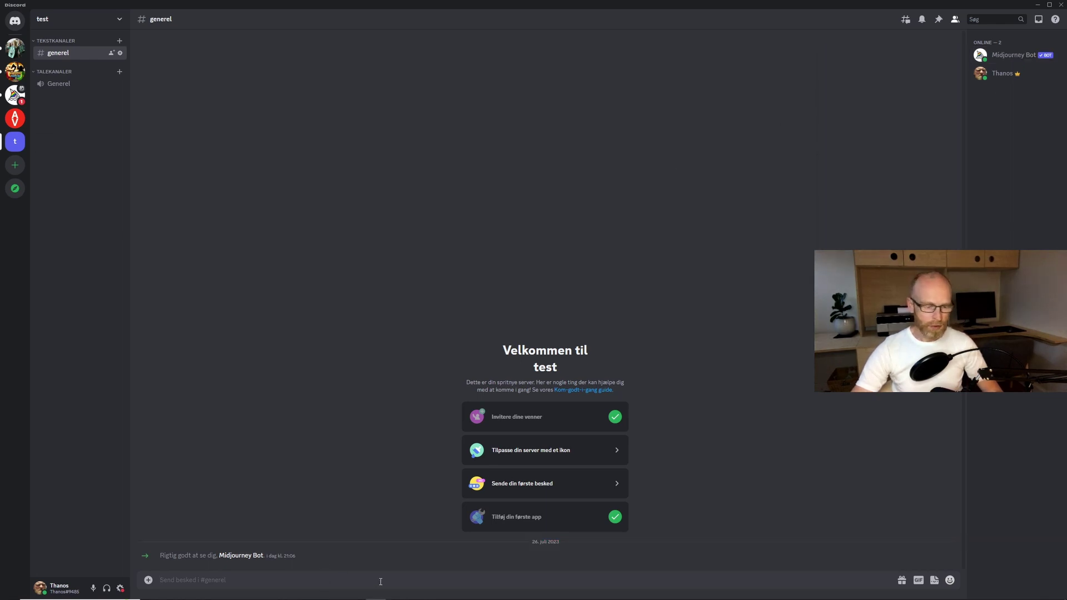
text(/)
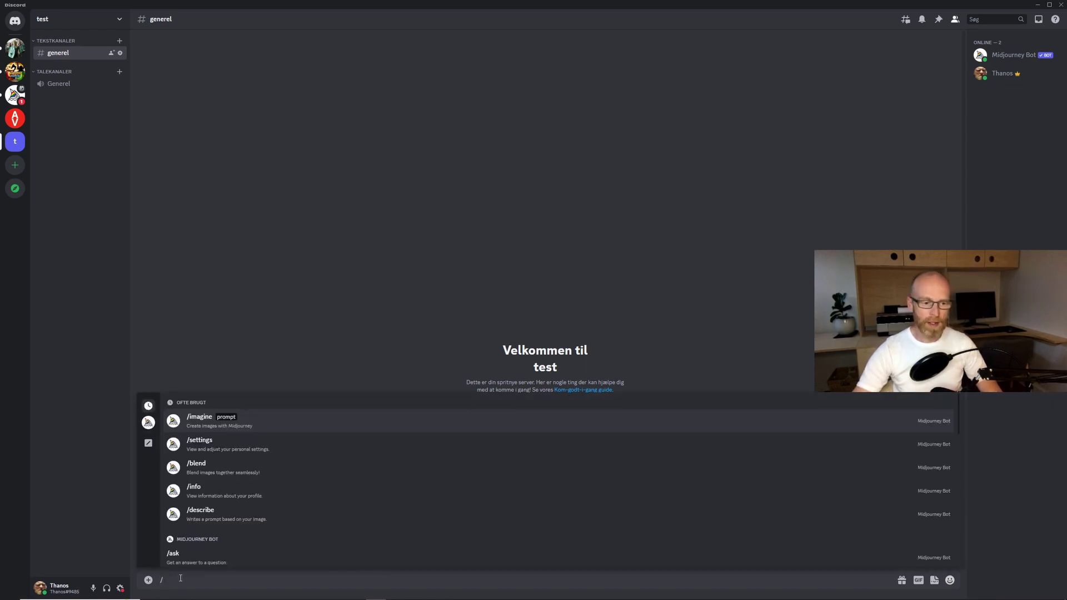
scroll(227, 499, down, 10)
scroll(227, 511, up, 10)
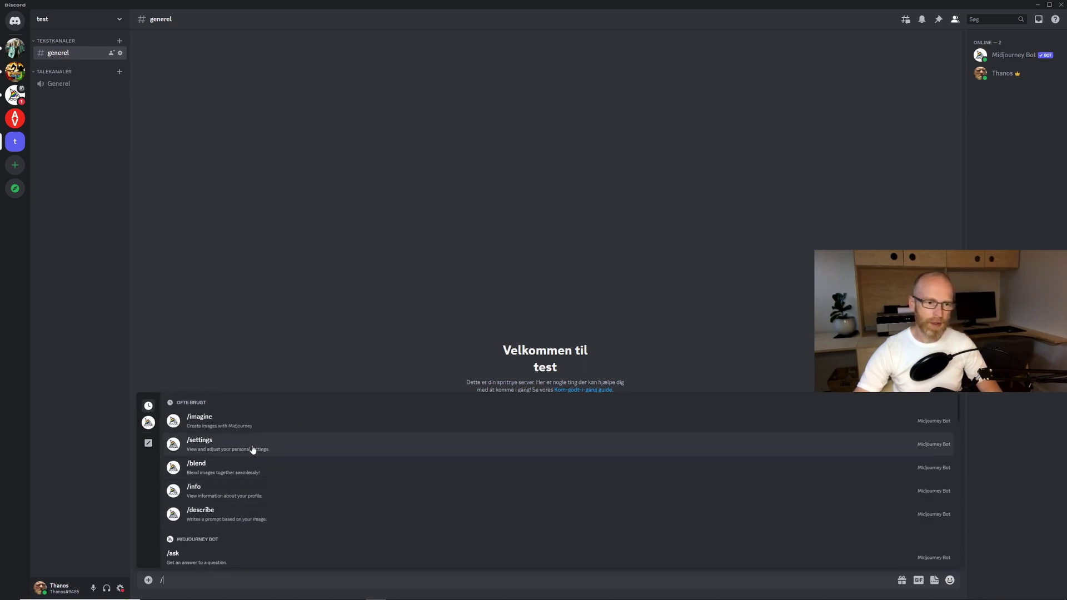
Run /imagine with 'an eyelevel architectural rendering of a modern house in the evening' and watch its progress.
click(195, 420)
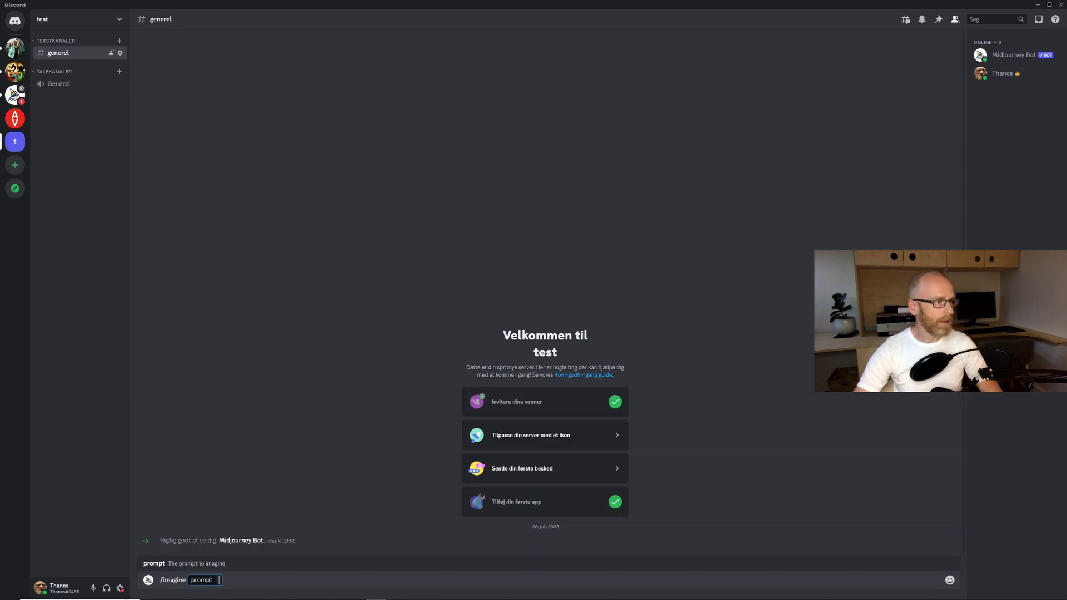
text(an eyelevel architectural rendering of a modern house in the evening)
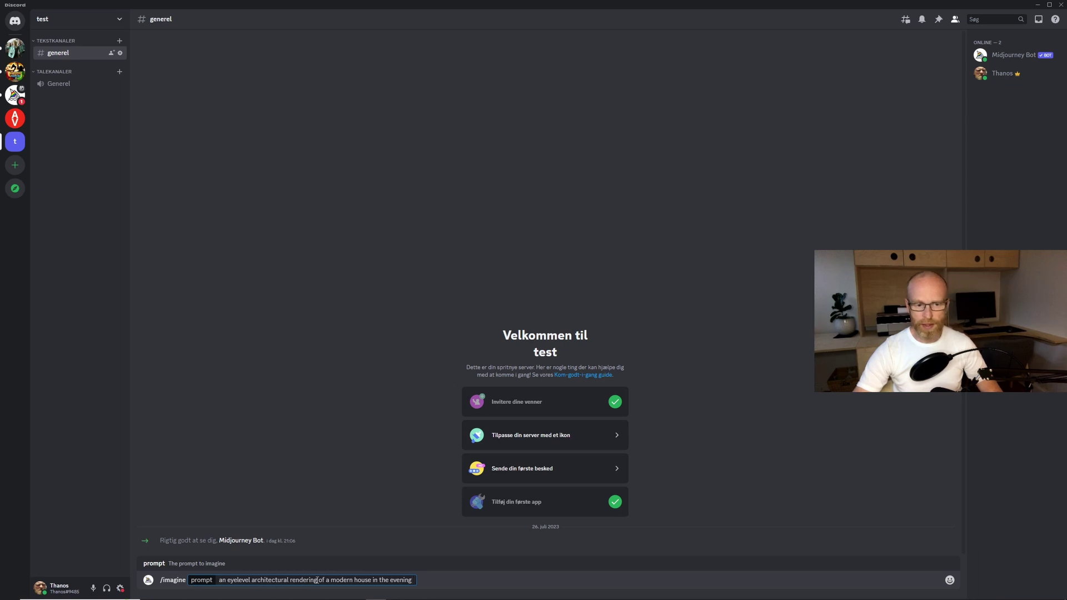
key(Return)
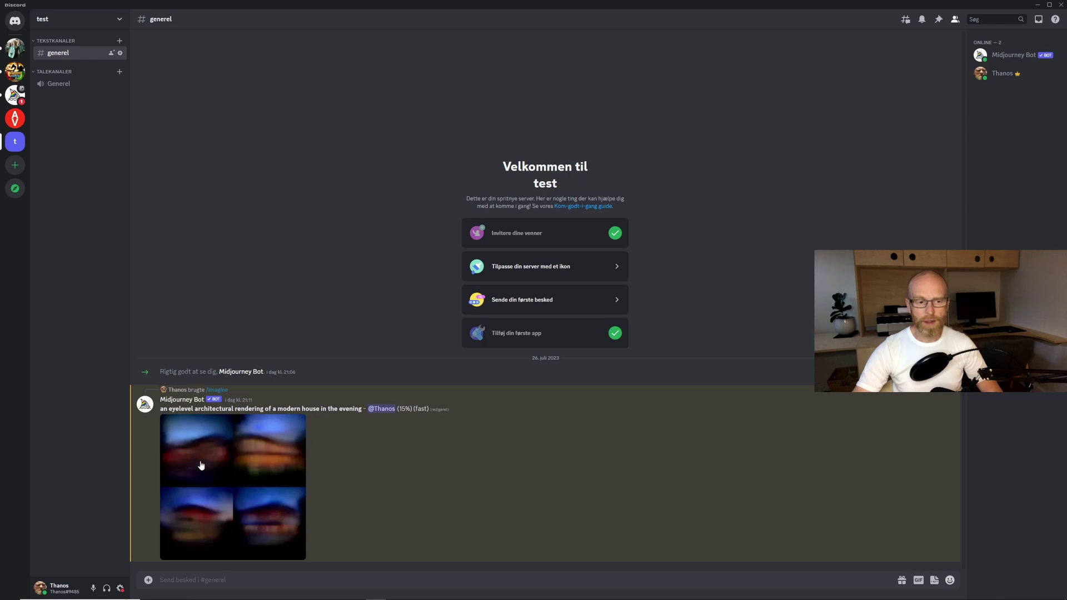
drag(160, 408, 363, 409)
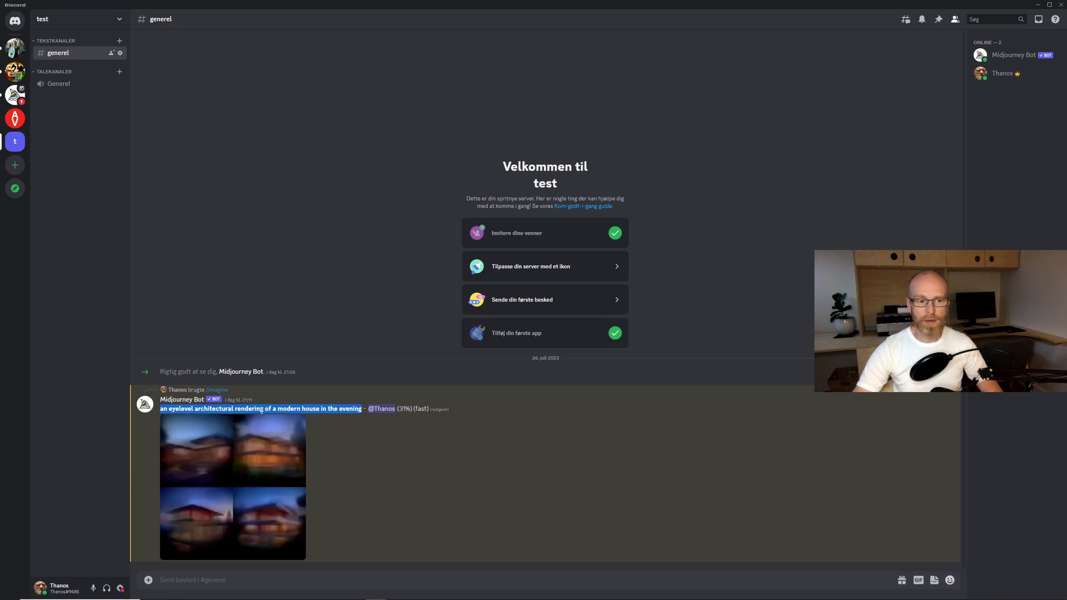
click(363, 479)
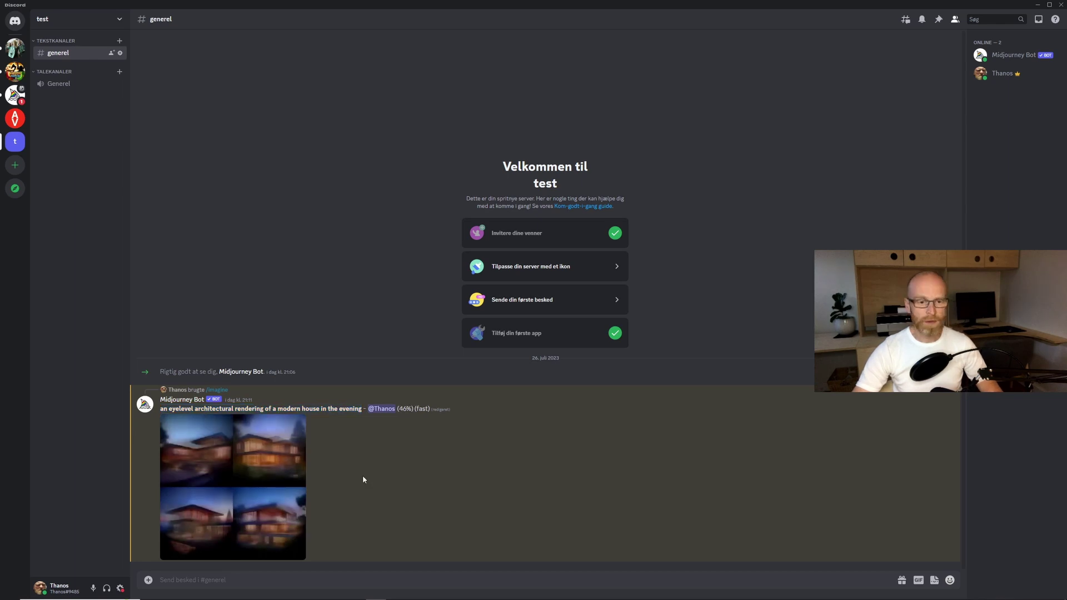
drag(412, 409, 398, 409)
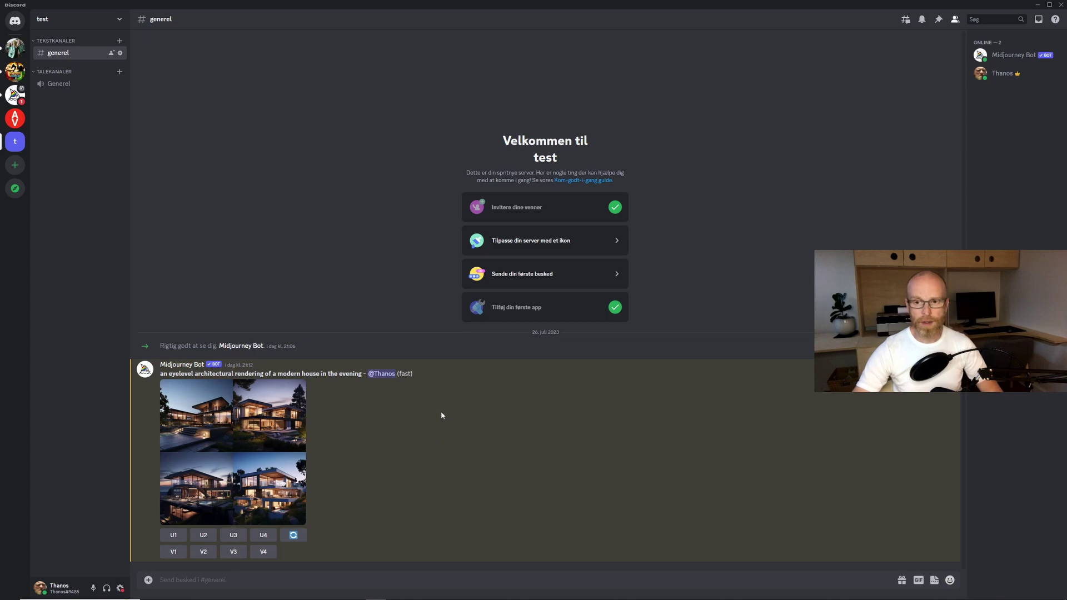
Enlarge the evening-house render grid and open it full size in the browser.
click(232, 450)
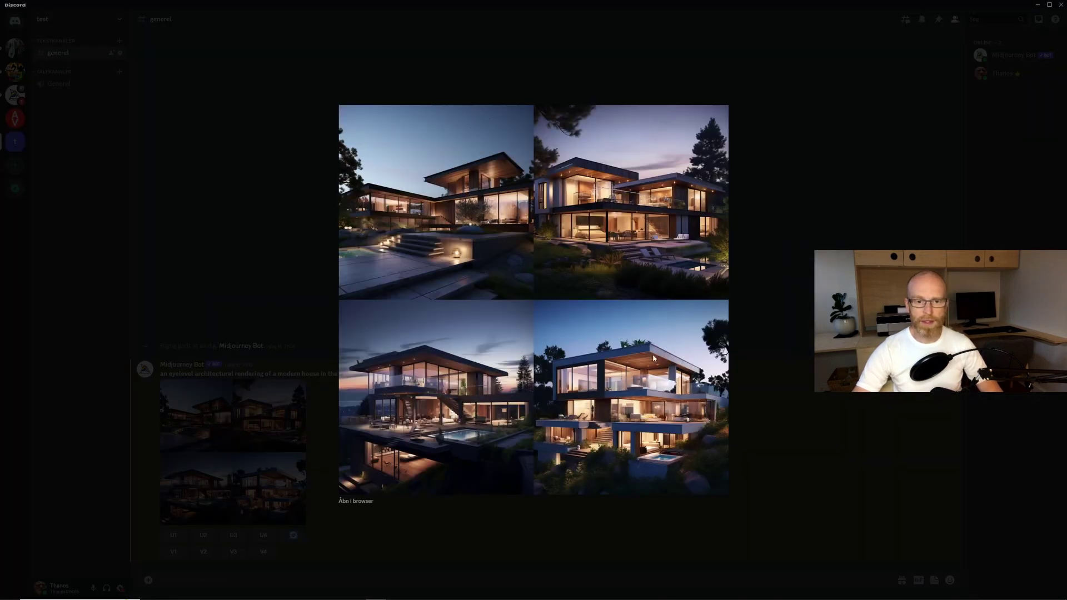
click(792, 258)
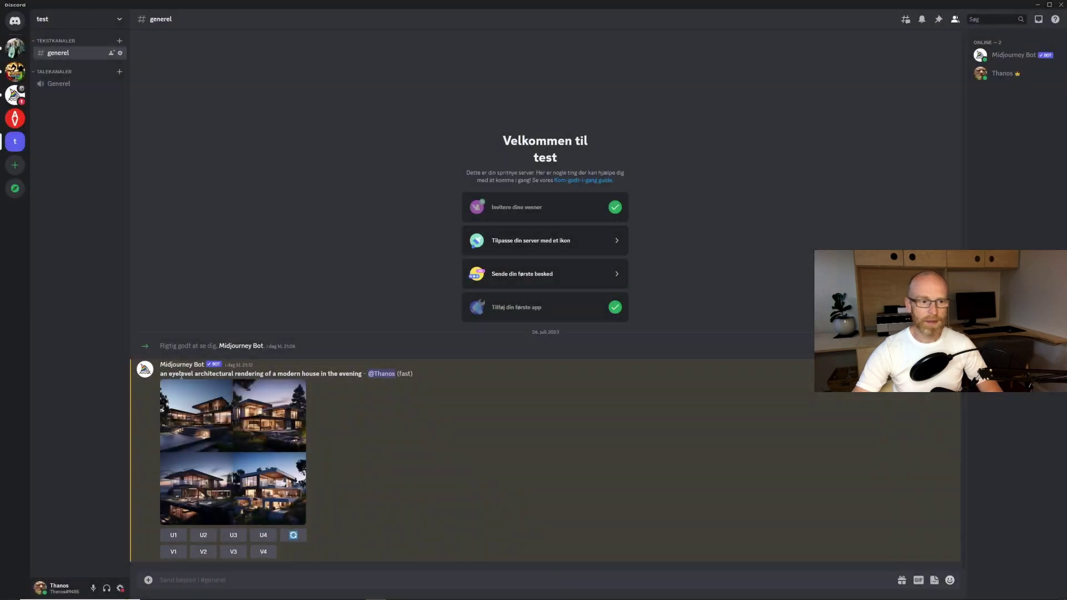
drag(160, 374, 362, 374)
click(250, 489)
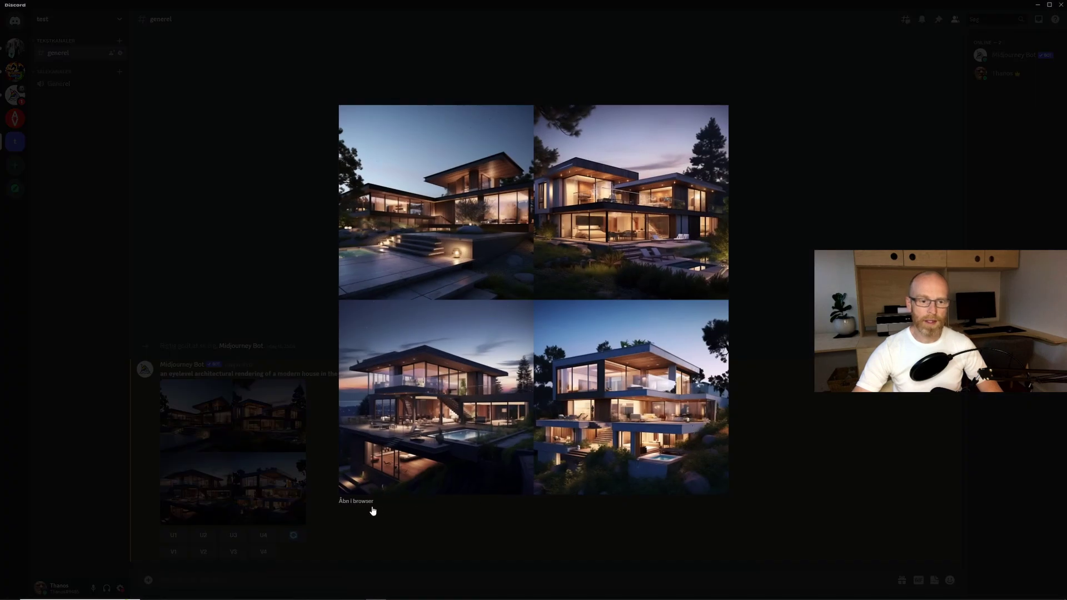
click(367, 506)
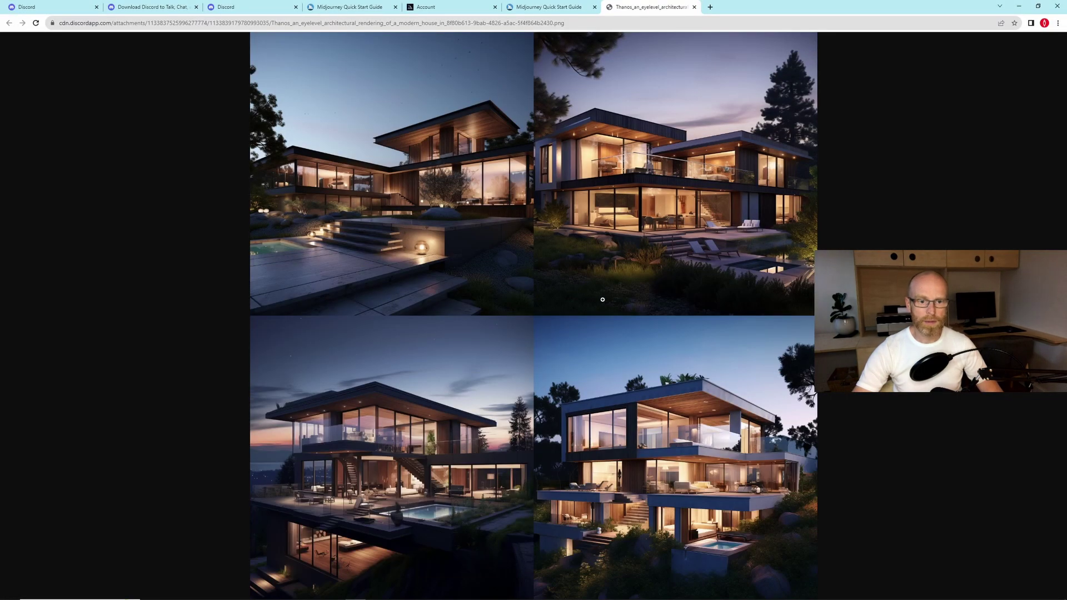
View the render grid at actual size and scroll through all four evening-house renders.
click(494, 235)
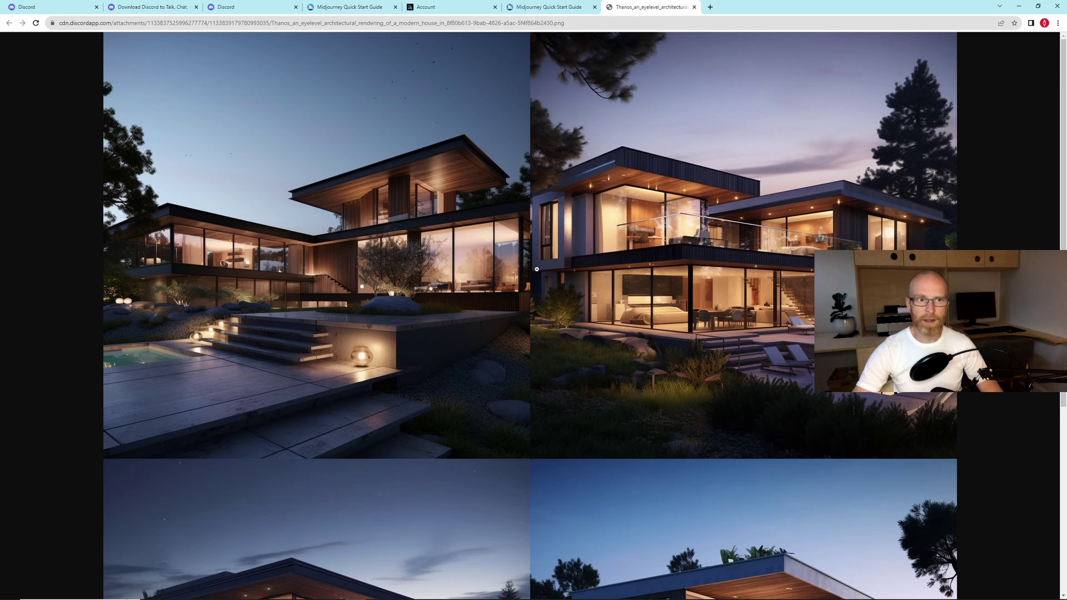
click(536, 269)
click(535, 273)
scroll(536, 275, down, 1)
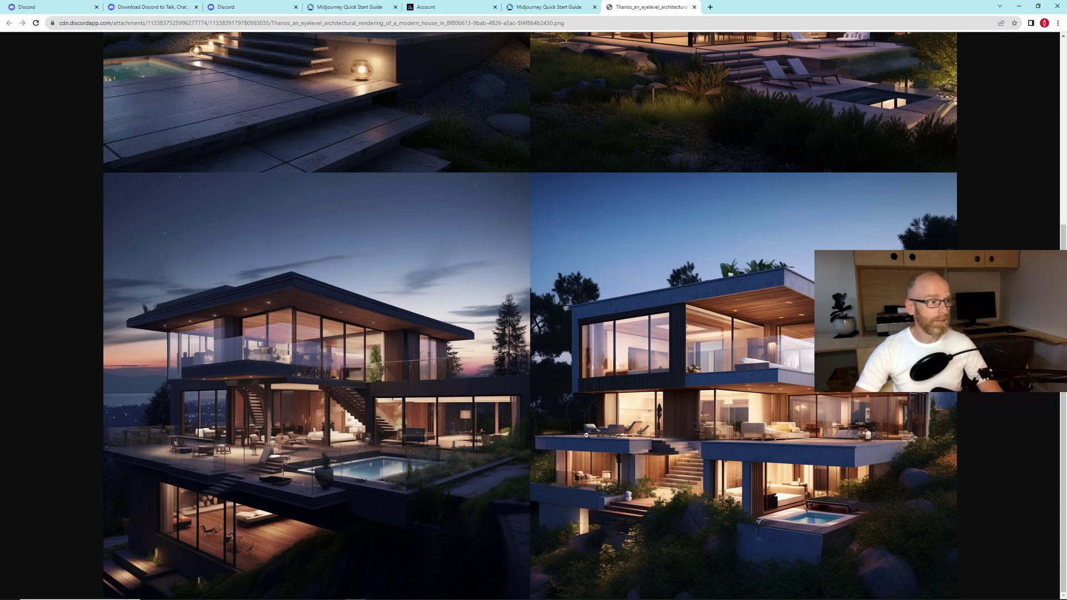
scroll(680, 342, up, 5)
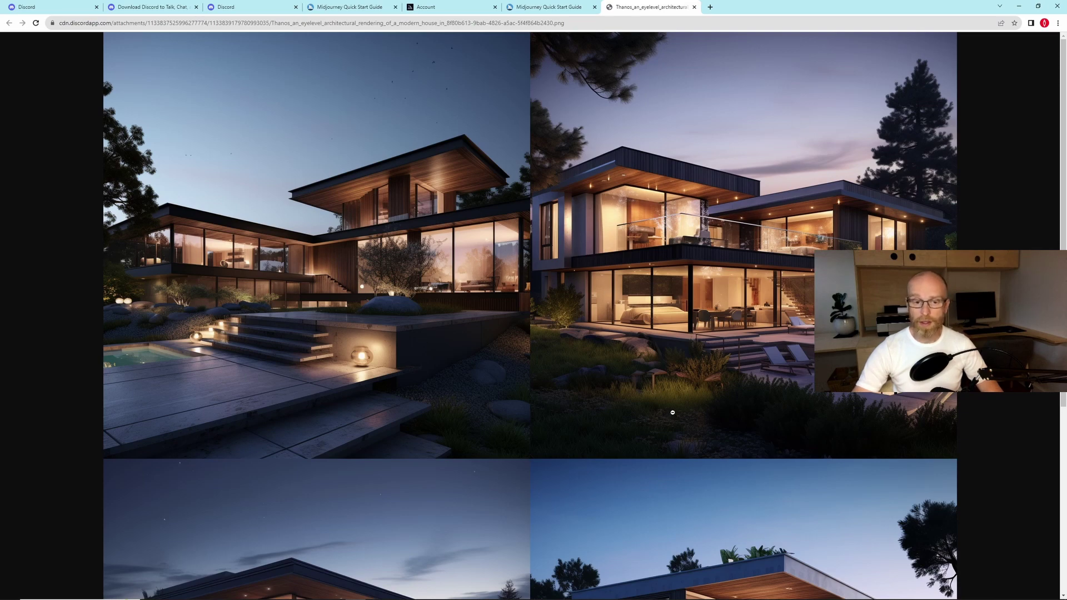
scroll(672, 413, down, 5)
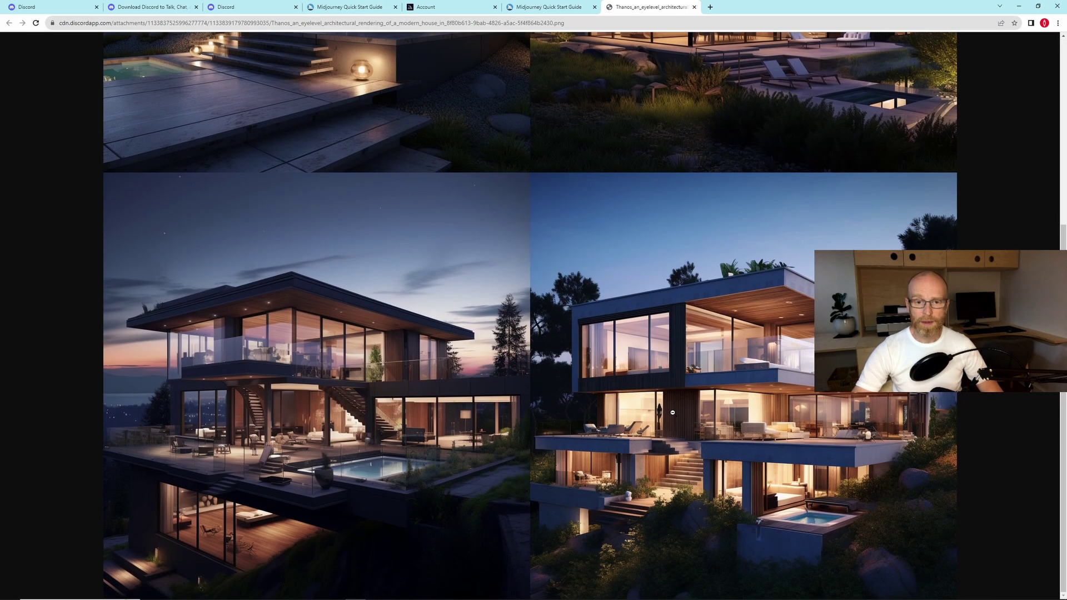
scroll(784, 365, up, 5)
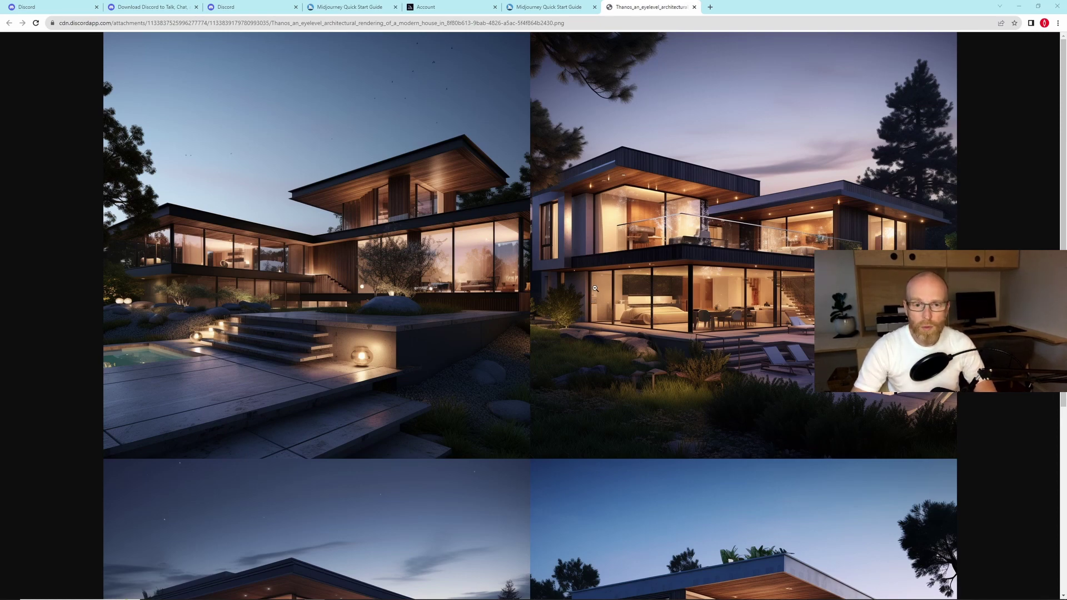
scroll(597, 276, down, 1)
scroll(598, 276, down, 5)
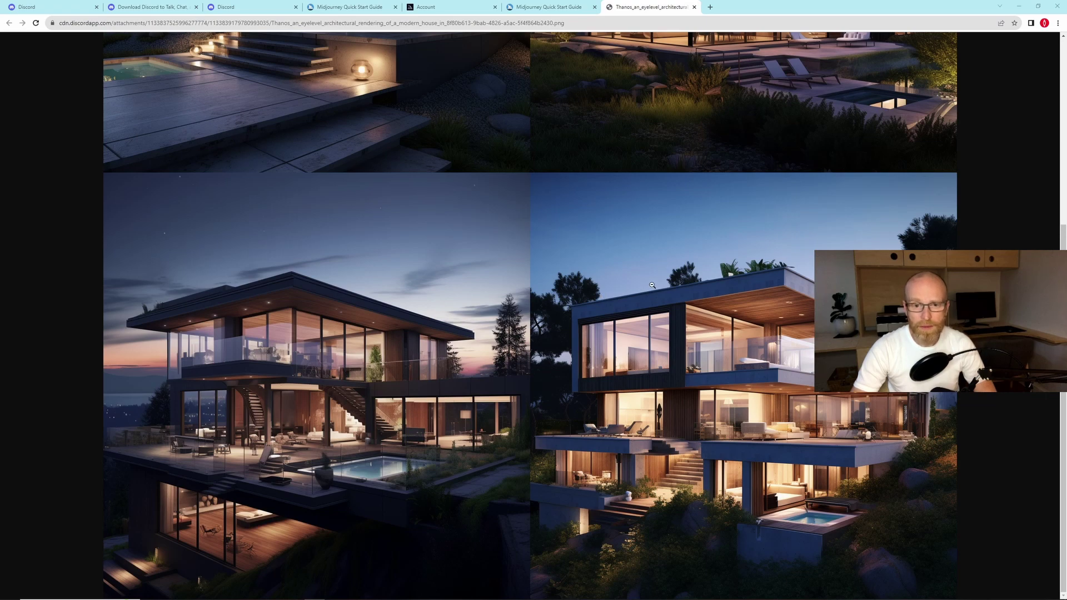
scroll(630, 460, up, 5)
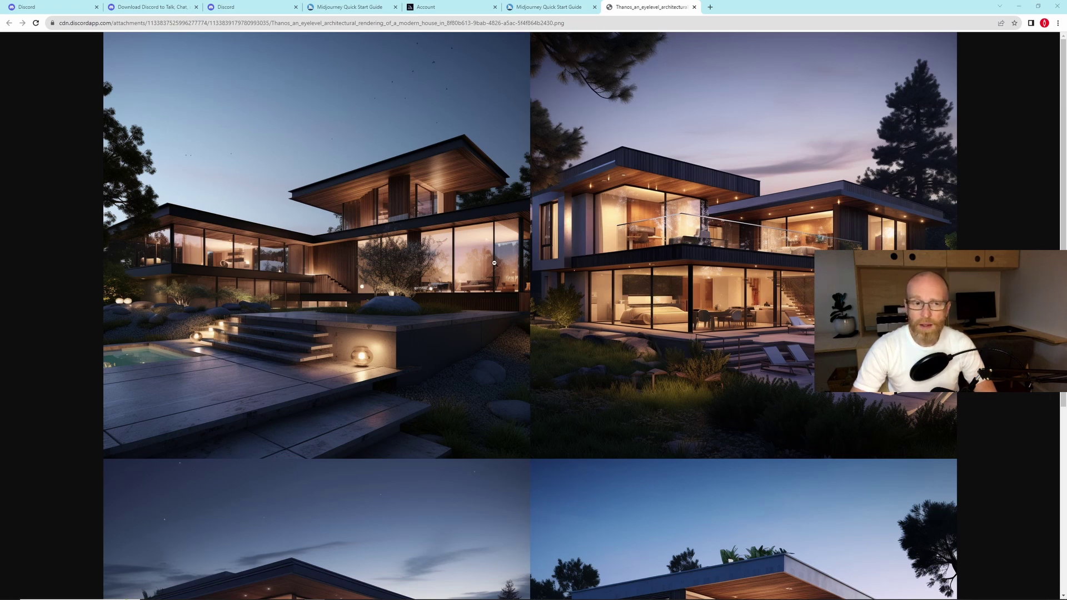
scroll(492, 262, down, 5)
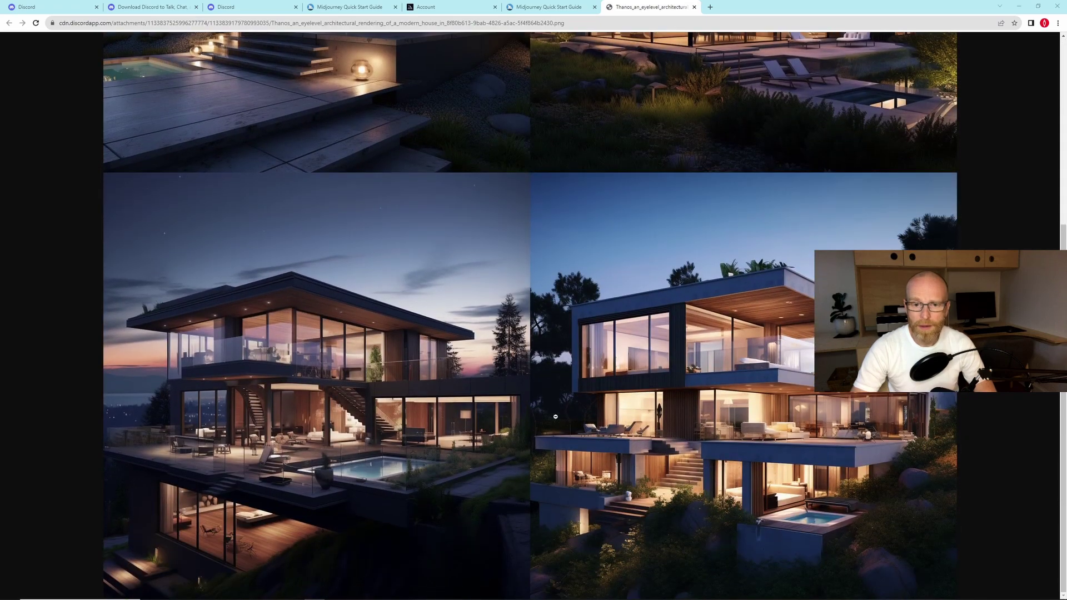
scroll(666, 171, up, 5)
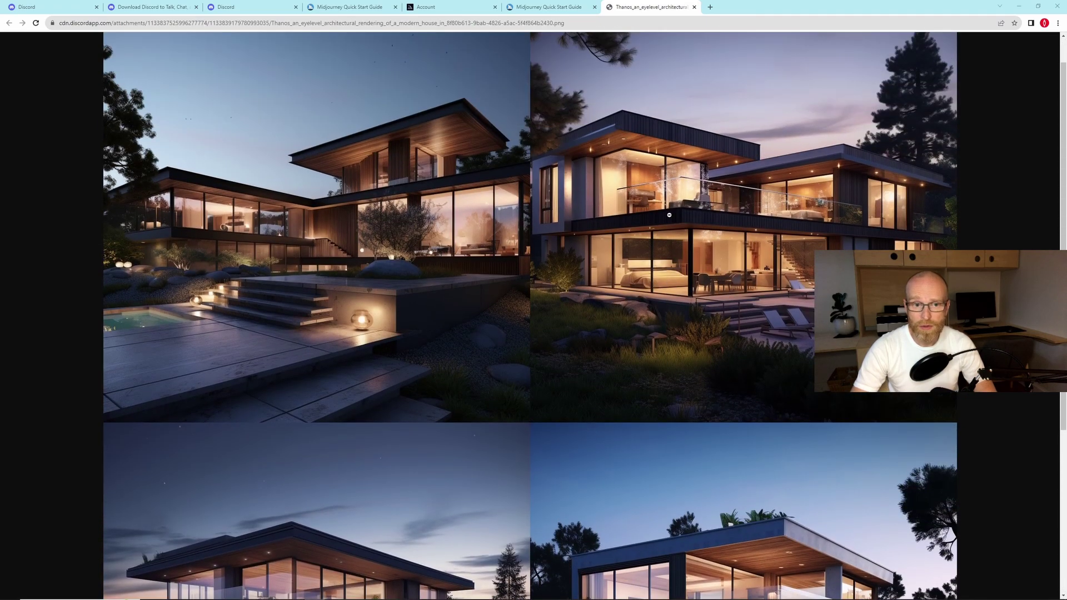
scroll(322, 246, down, 5)
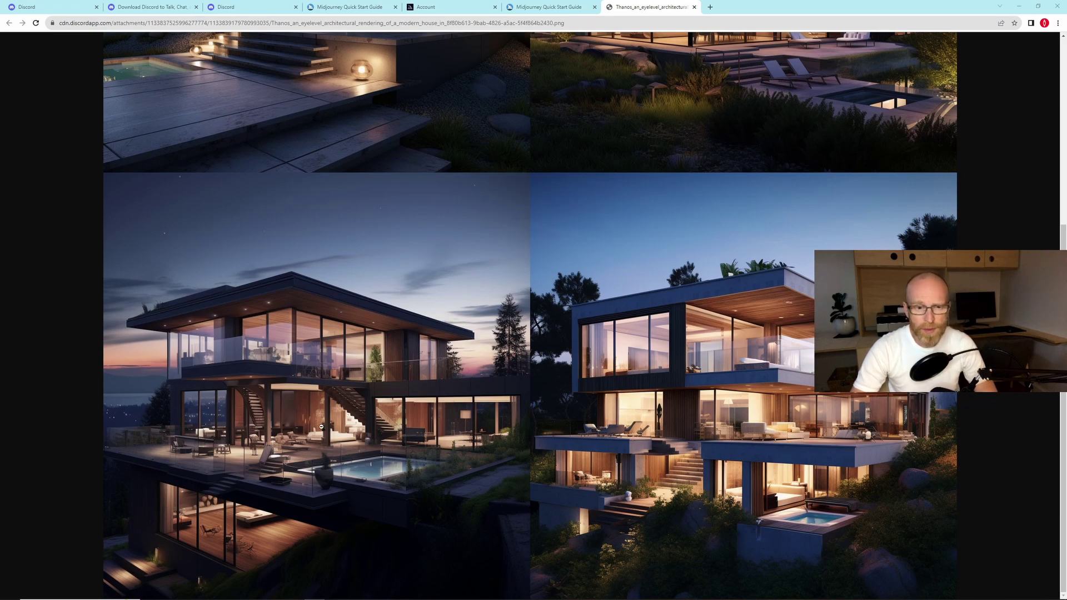
scroll(333, 407, up, 5)
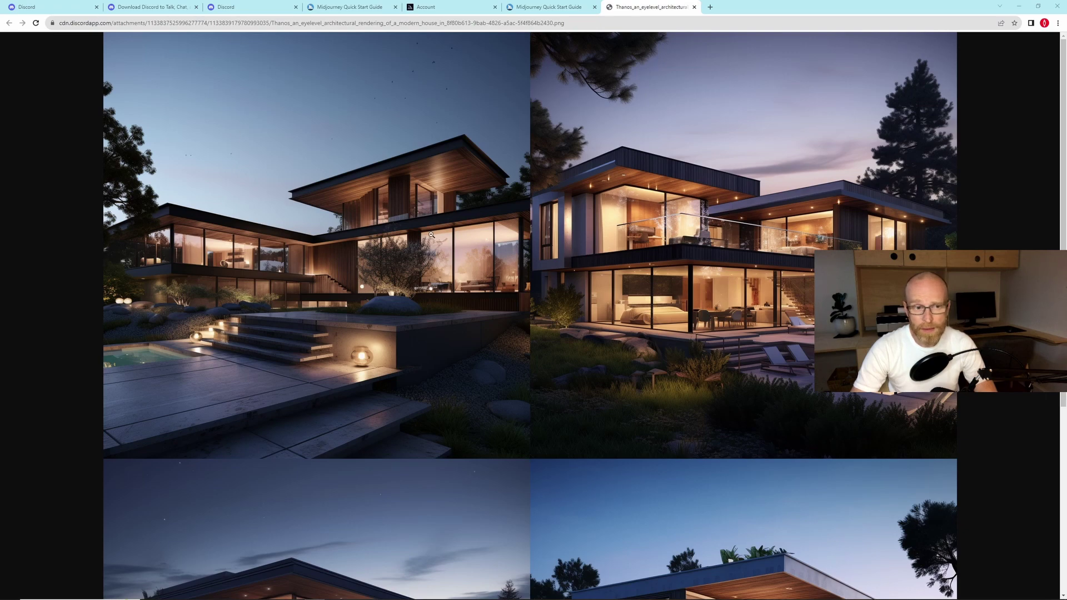
scroll(341, 302, down, 5)
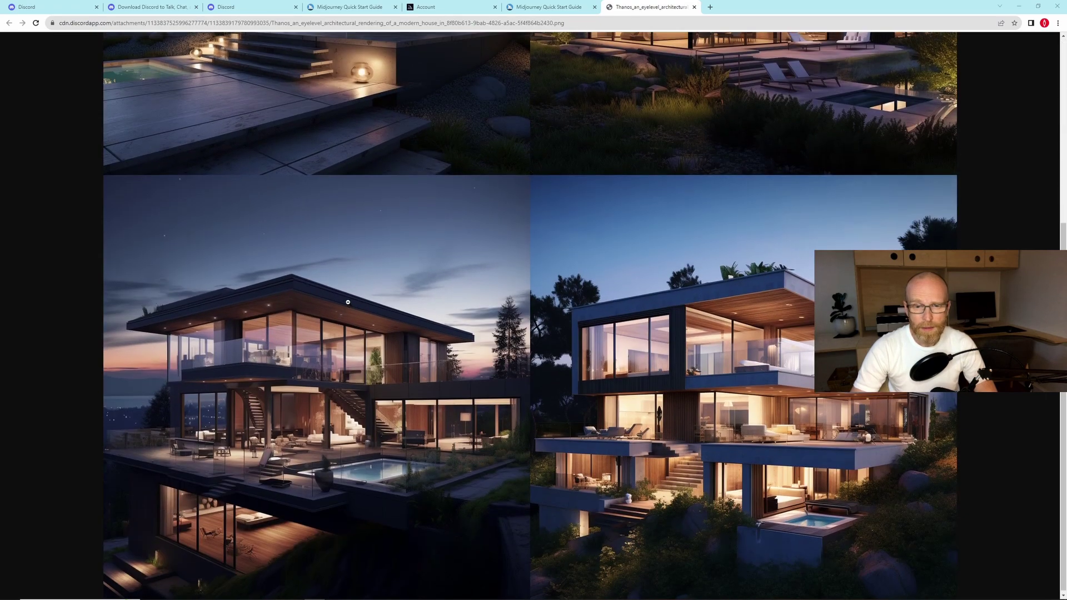
scroll(384, 298, up, 5)
scroll(427, 305, down, 4)
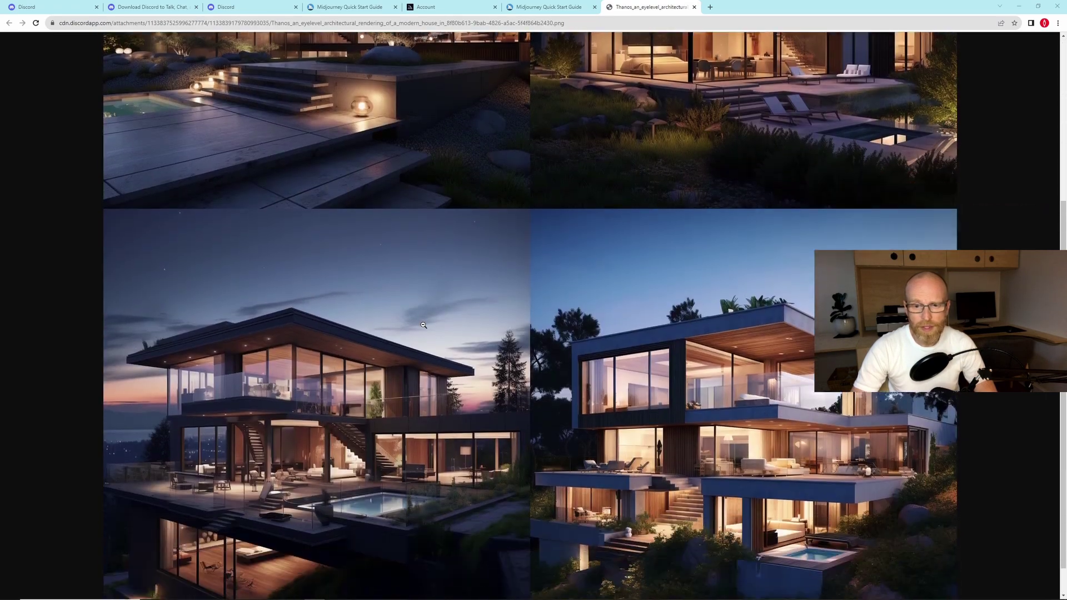
scroll(427, 344, down, 1)
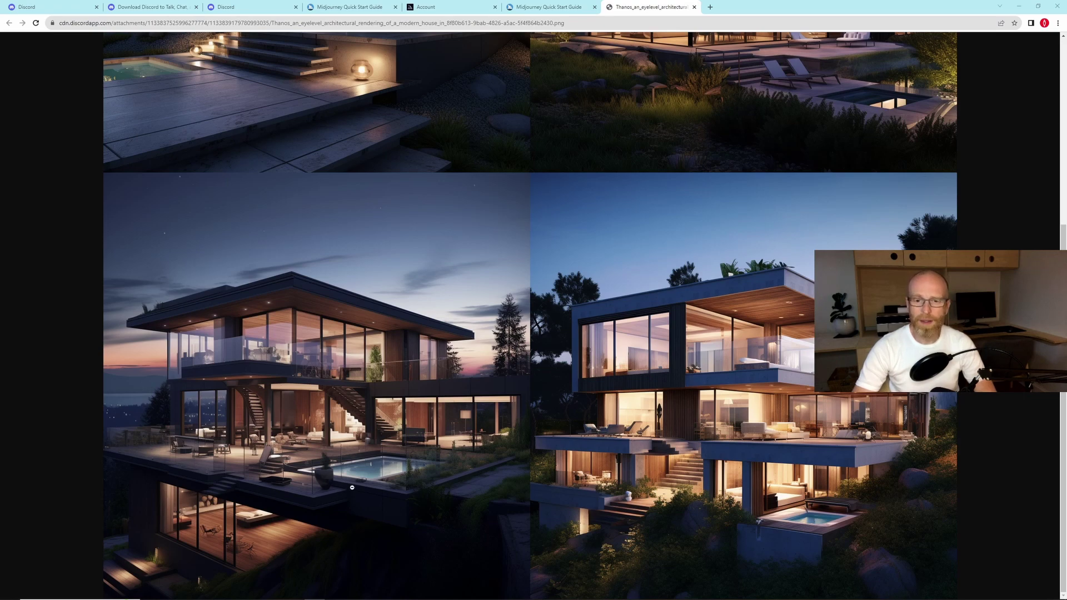
scroll(497, 462, up, 4)
scroll(255, 523, down, 4)
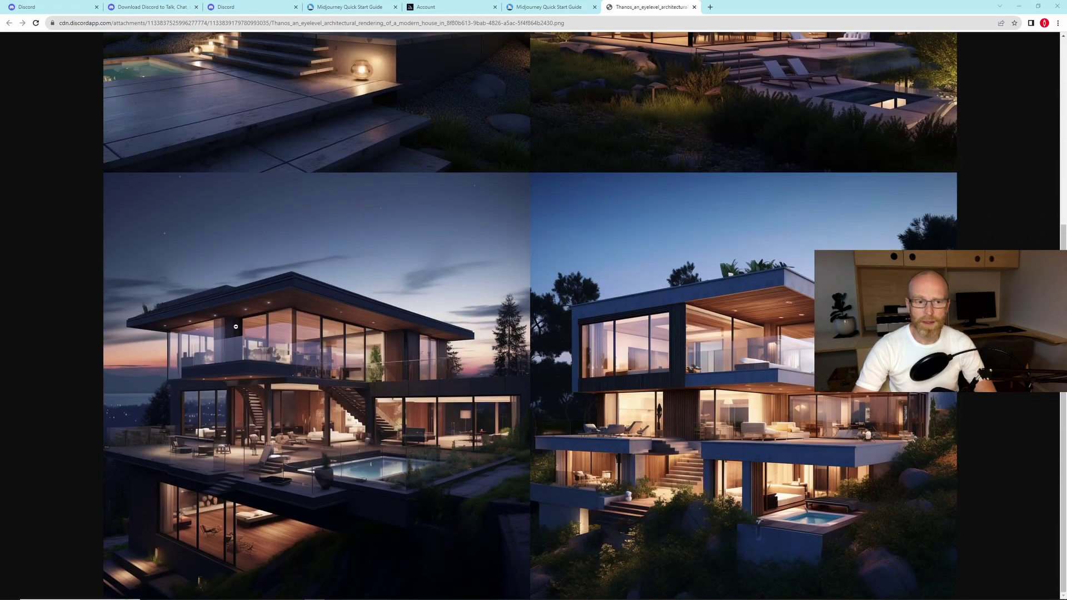
scroll(255, 522, up, 5)
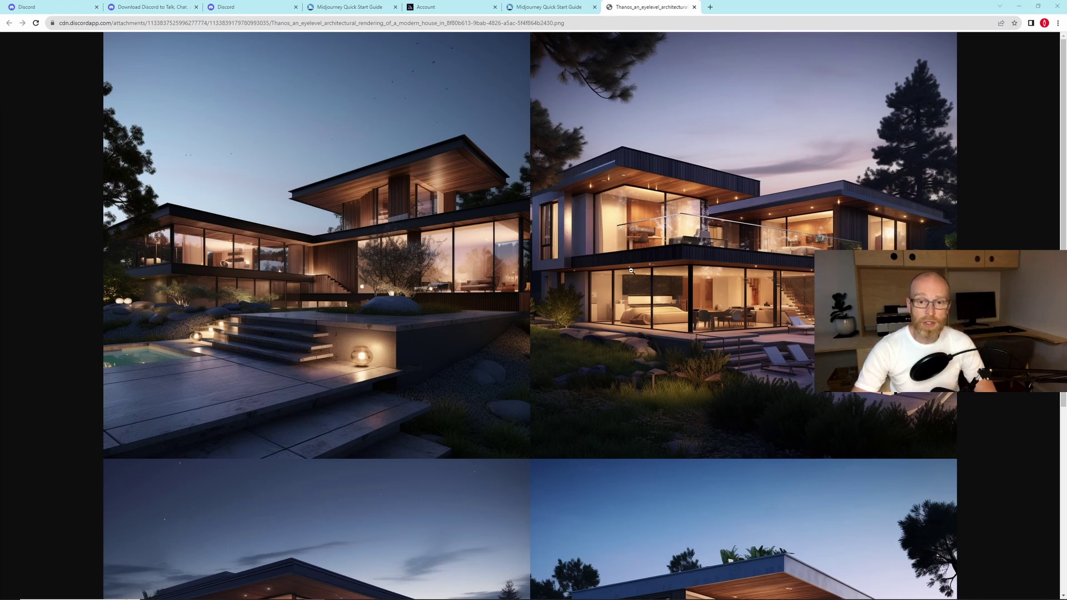
scroll(283, 473, down, 5)
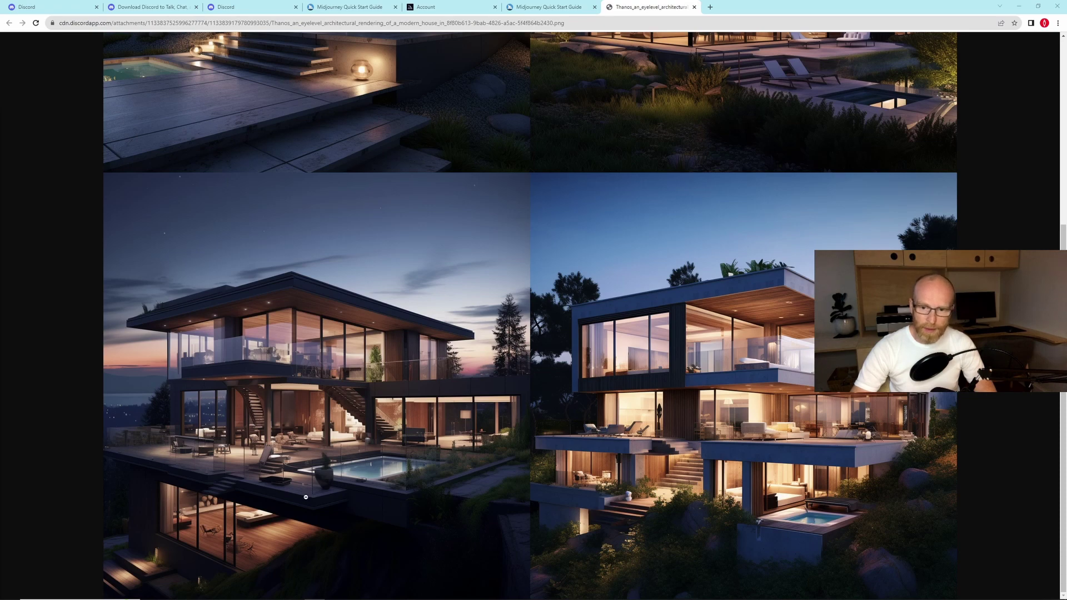
scroll(351, 449, up, 5)
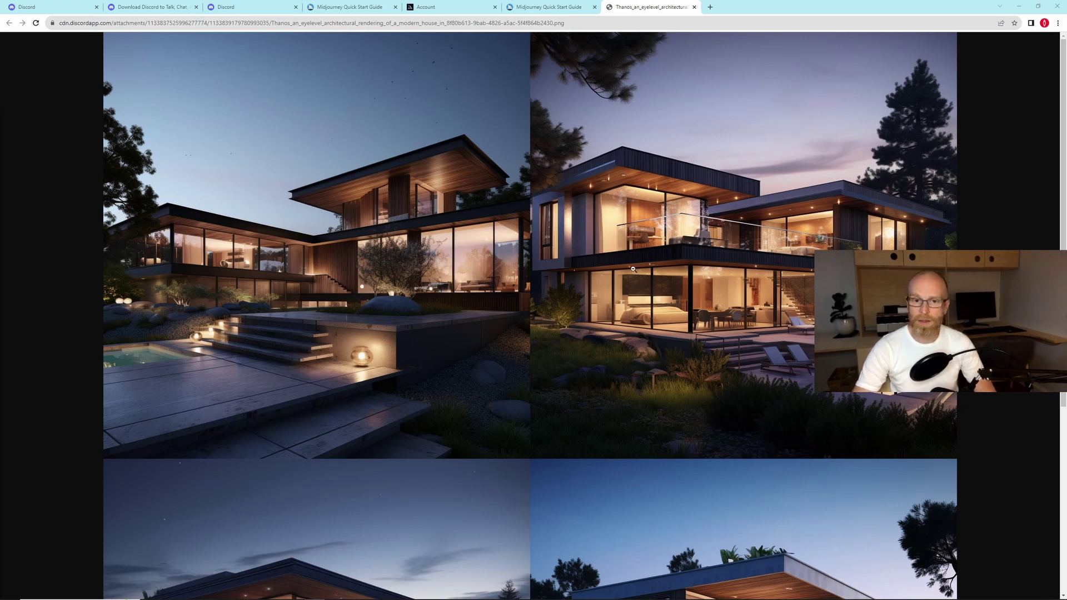
scroll(476, 278, down, 5)
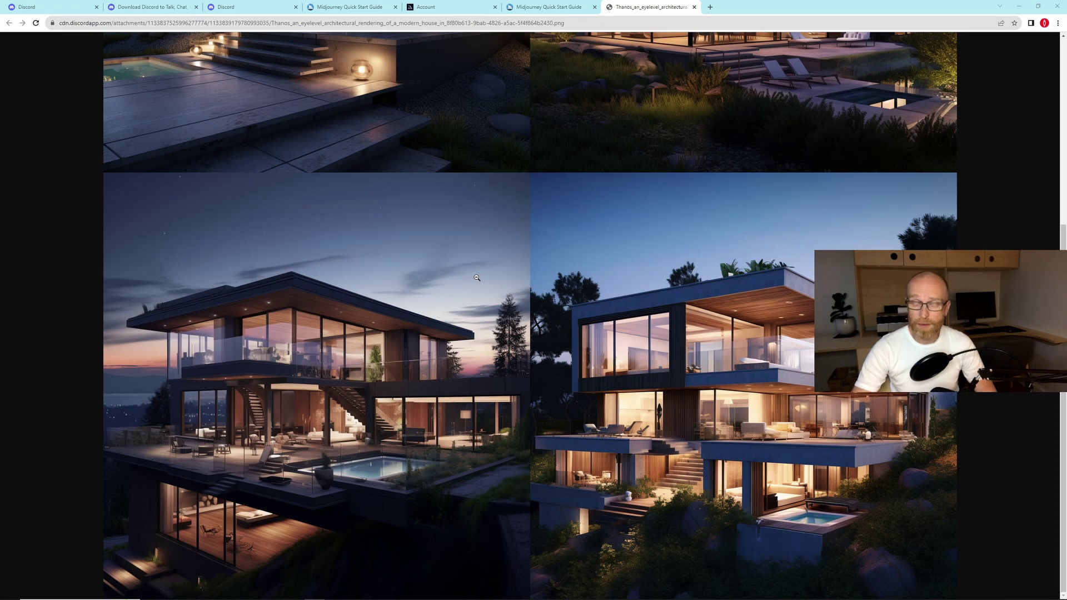
scroll(679, 284, up, 5)
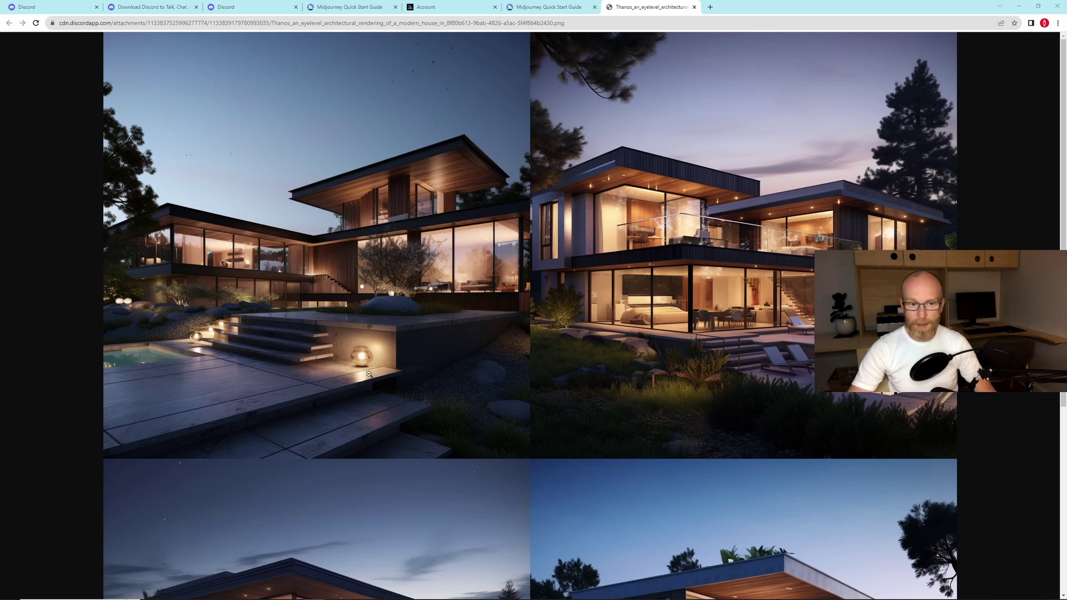
scroll(249, 334, down, 5)
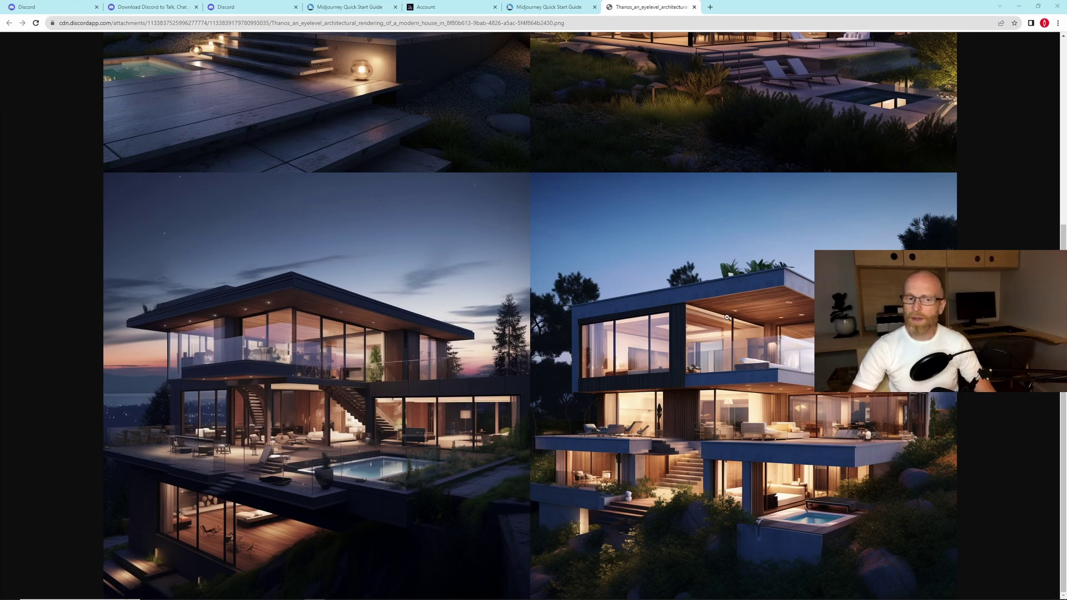
scroll(726, 317, up, 2)
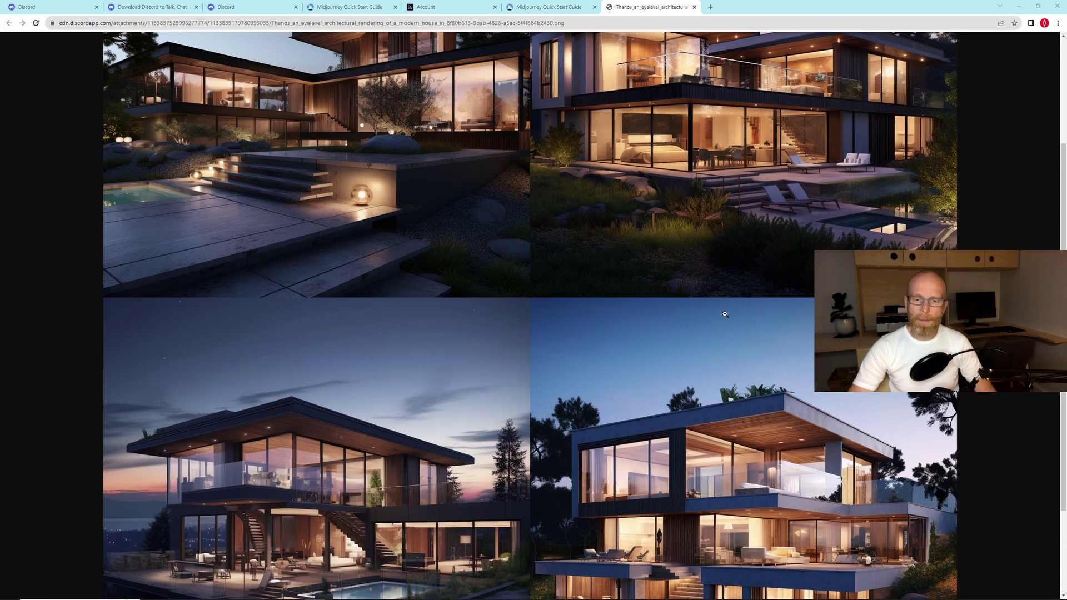
scroll(725, 315, up, 2)
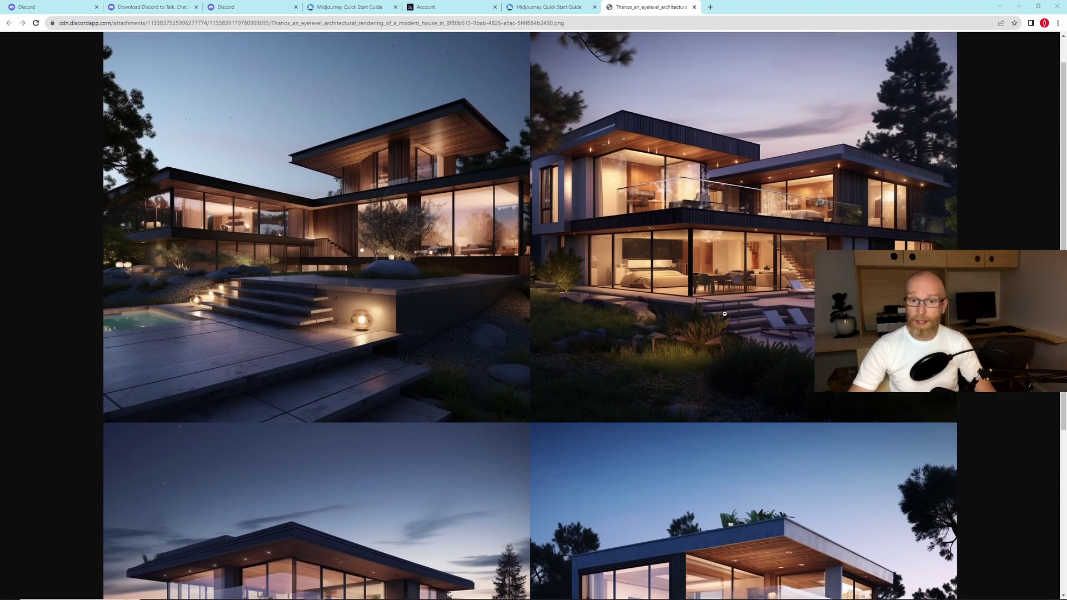
scroll(725, 314, up, 1)
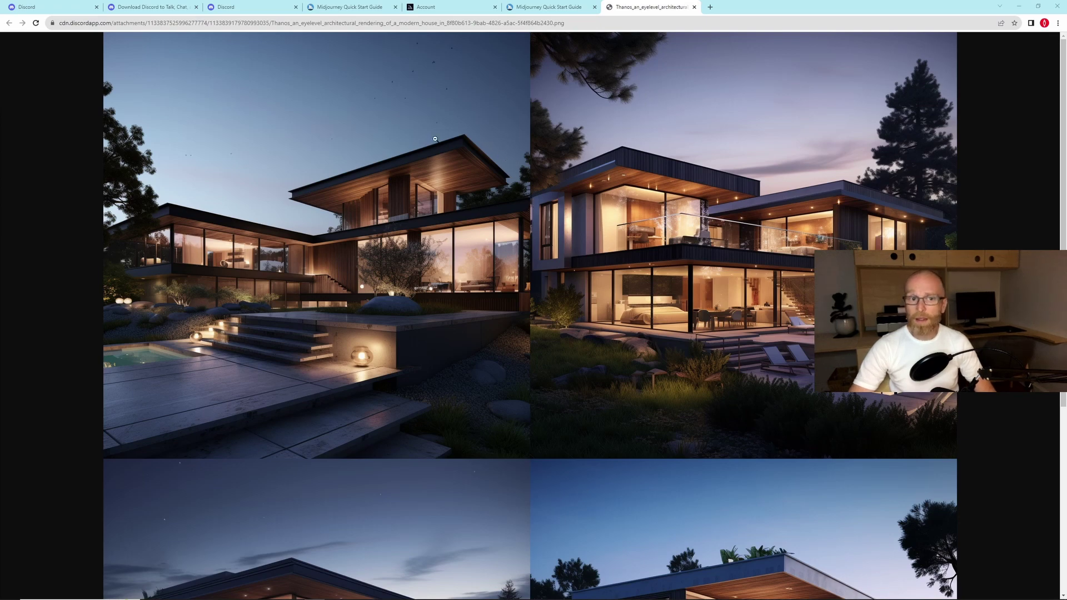
scroll(545, 227, down, 5)
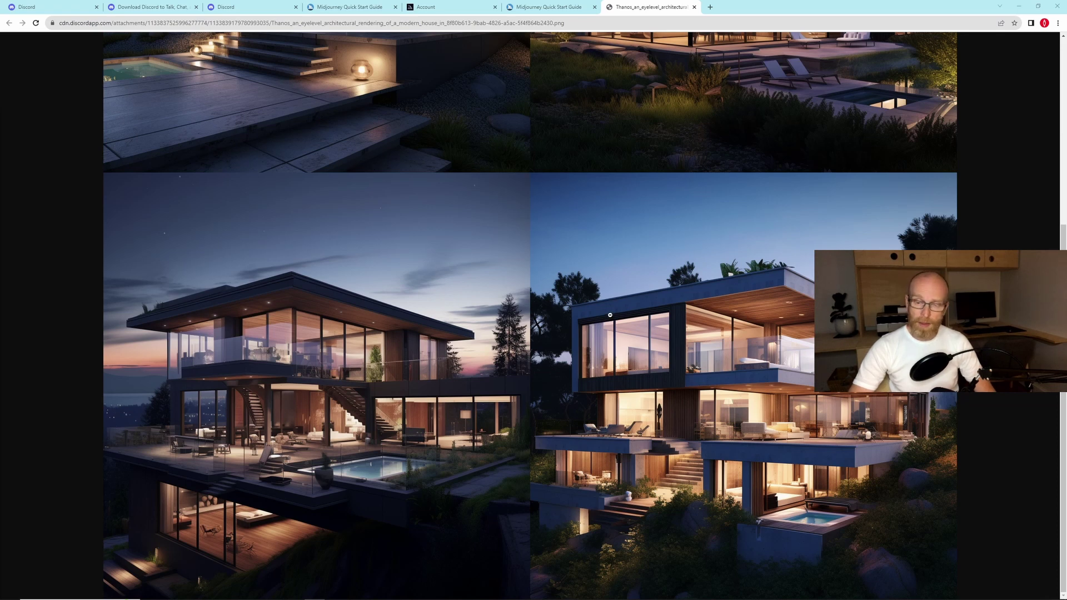
scroll(610, 315, up, 1)
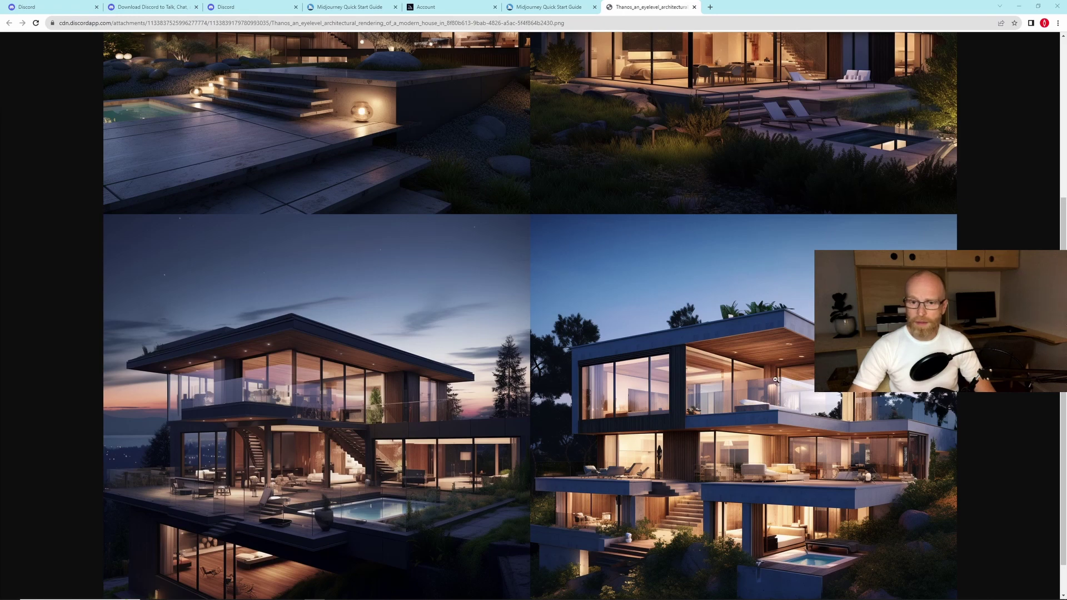
scroll(422, 470, down, 1)
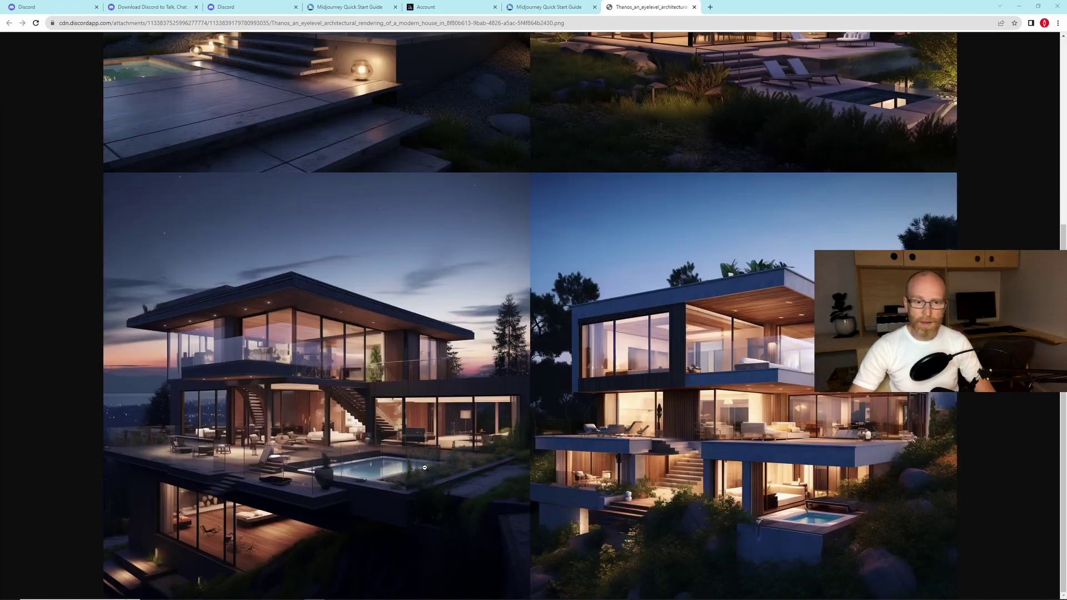
scroll(266, 440, up, 5)
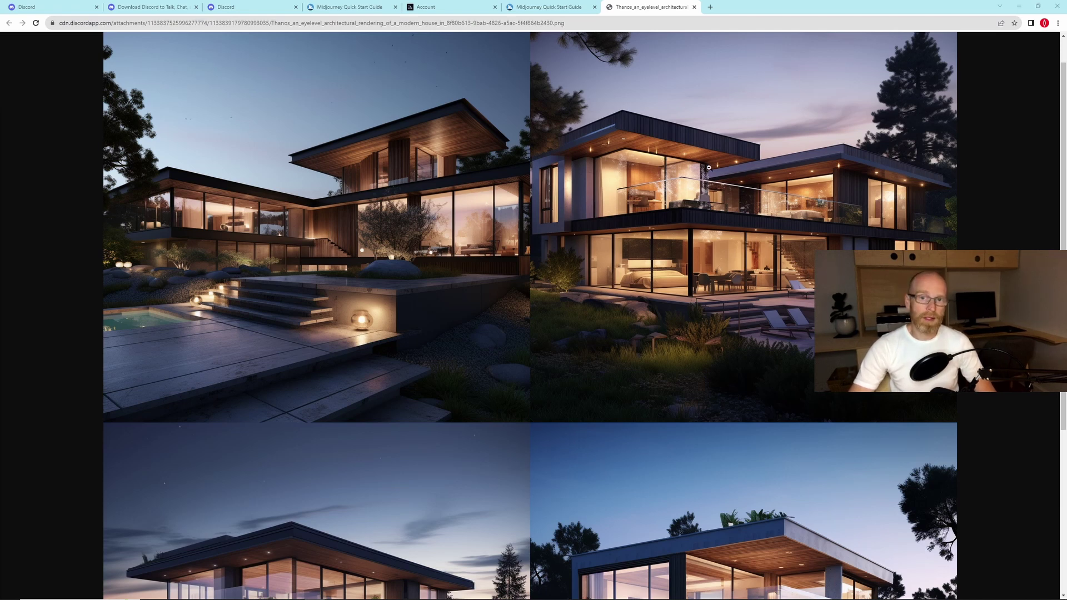
scroll(774, 282, down, 5)
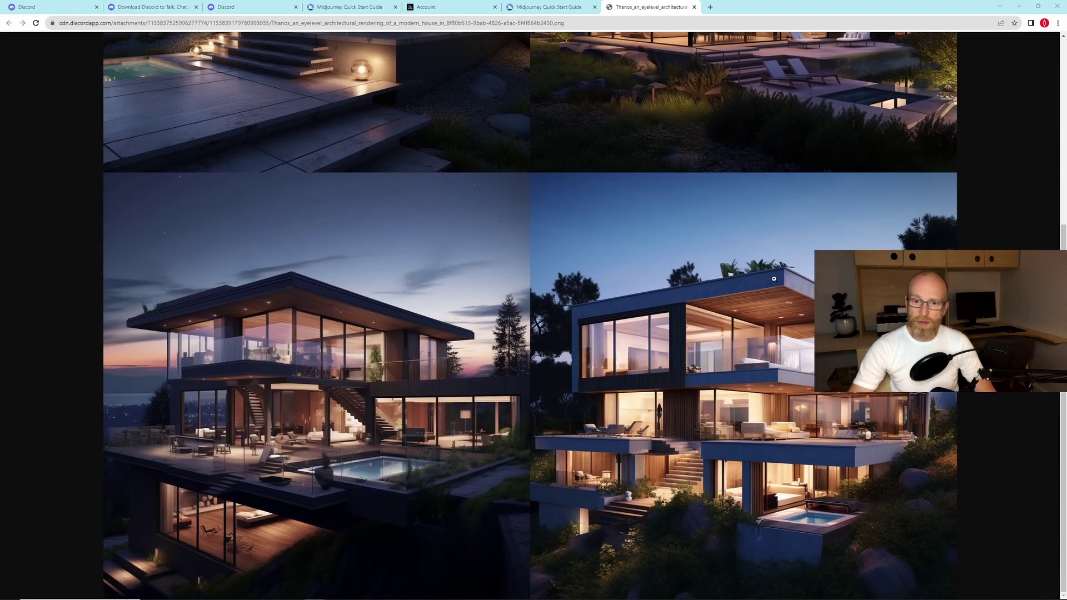
scroll(736, 276, up, 5)
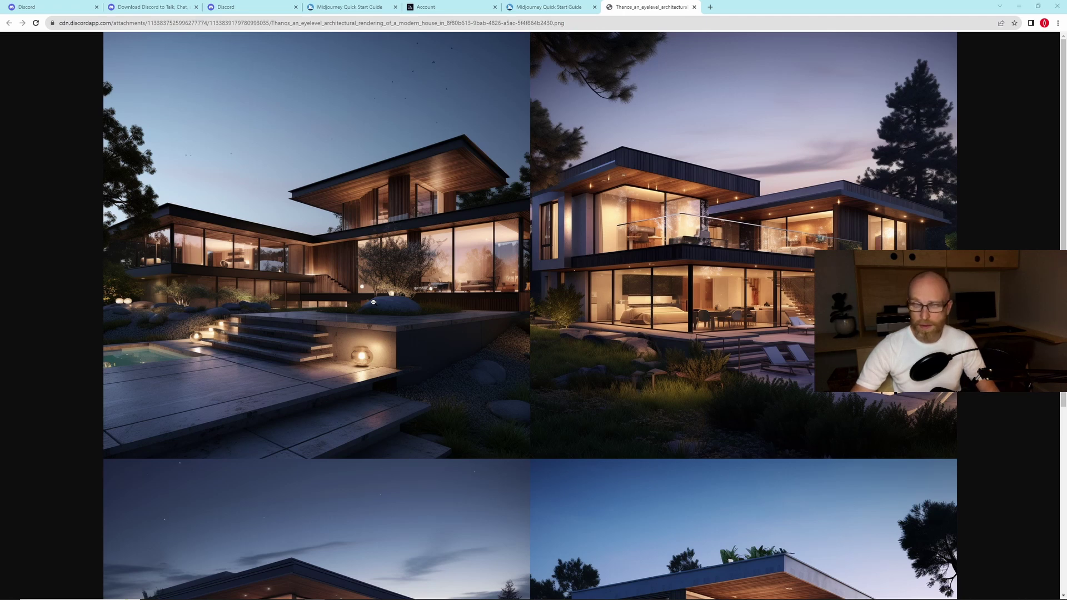
scroll(330, 275, down, 5)
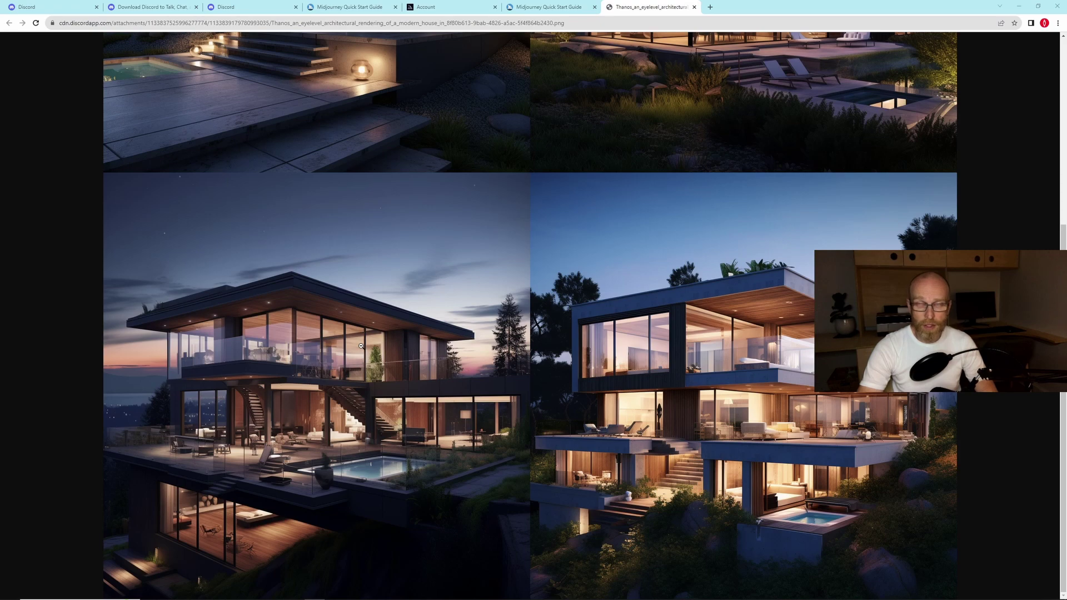
scroll(361, 346, up, 5)
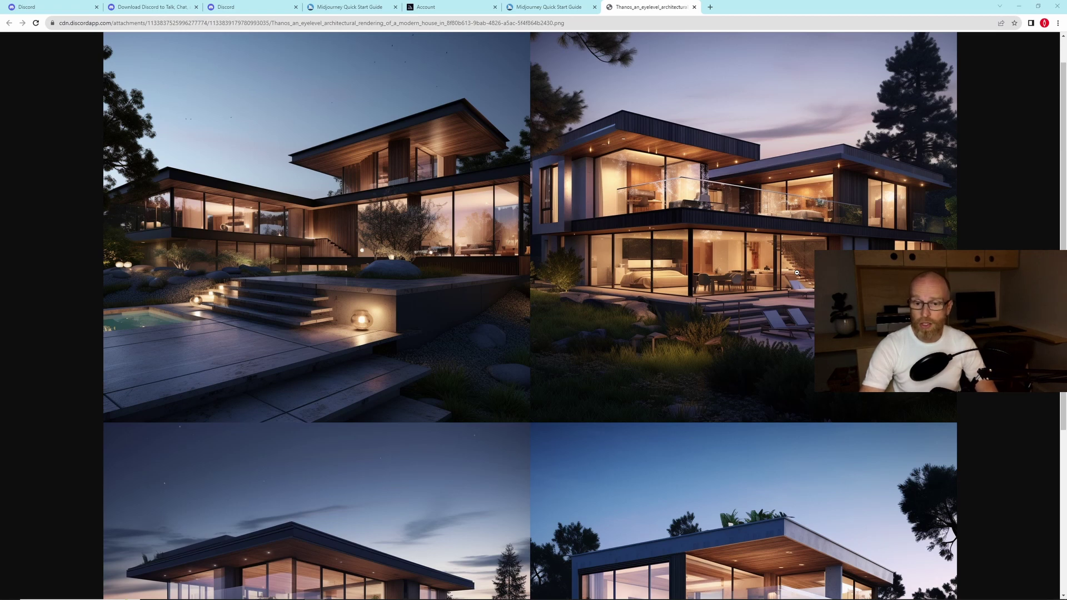
scroll(812, 251, up, 1)
scroll(809, 253, up, 2)
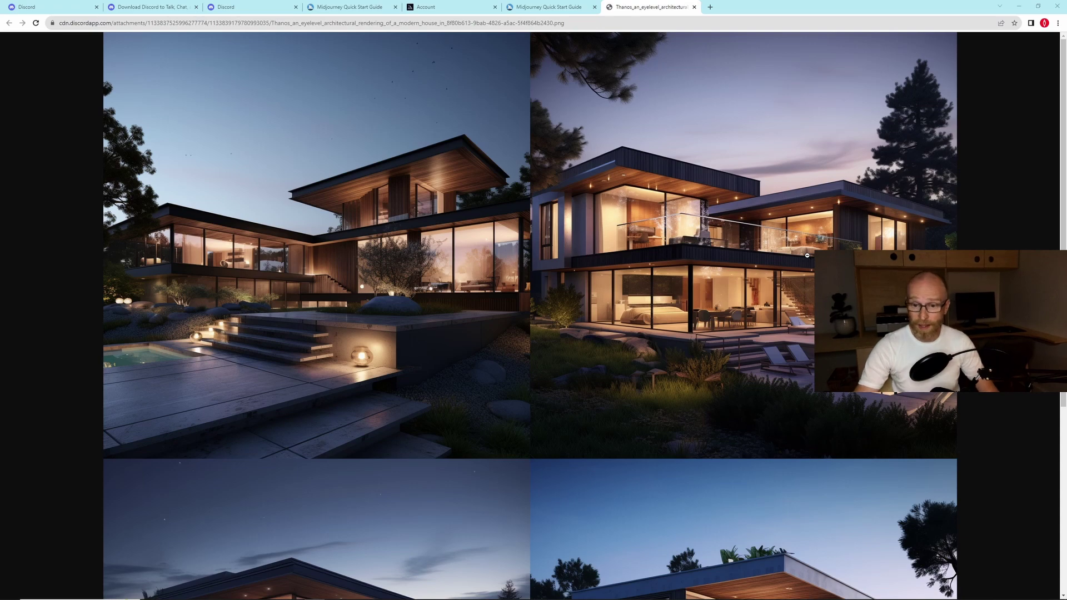
scroll(691, 250, down, 5)
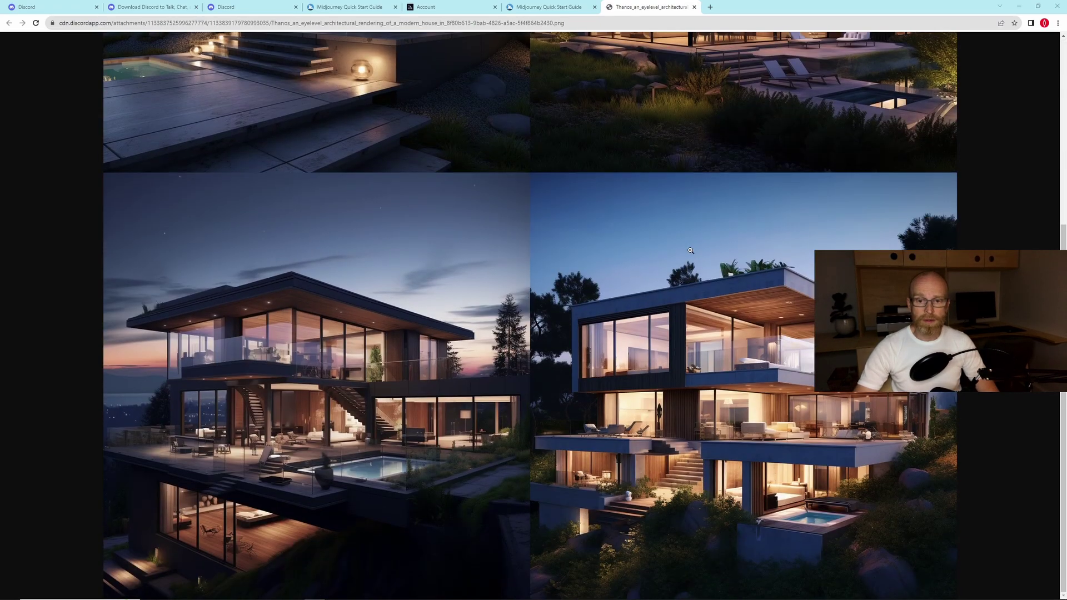
scroll(575, 292, up, 2)
scroll(575, 292, up, 2)
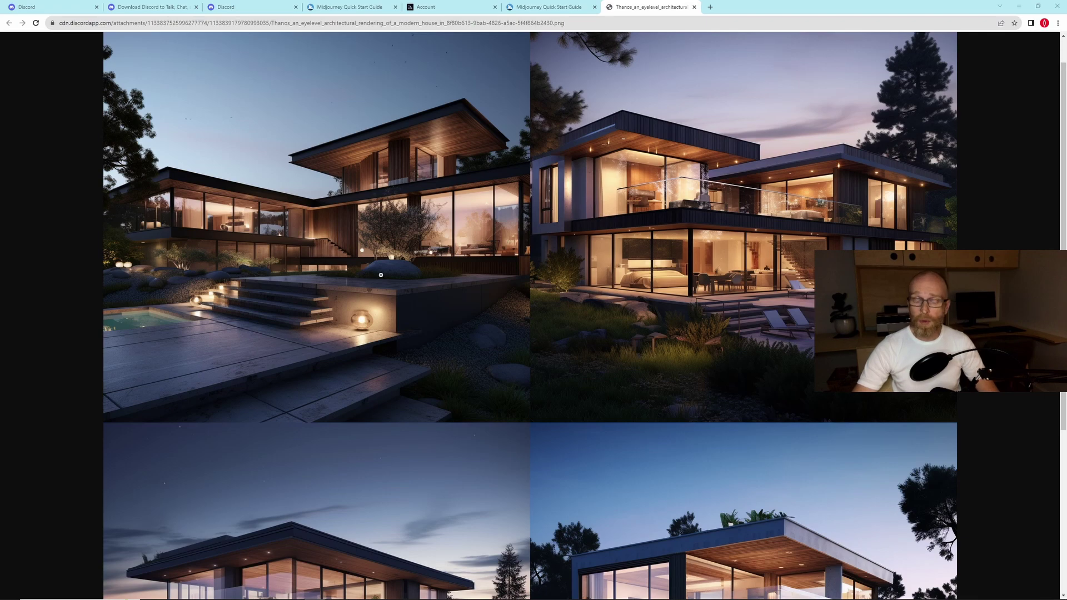
scroll(399, 272, down, 5)
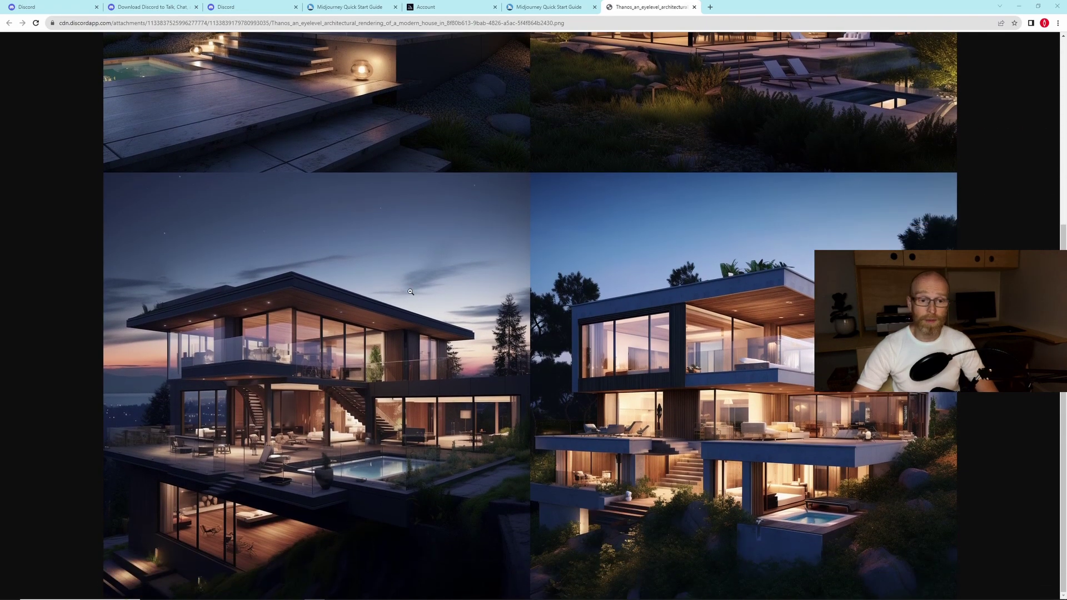
scroll(410, 291, up, 5)
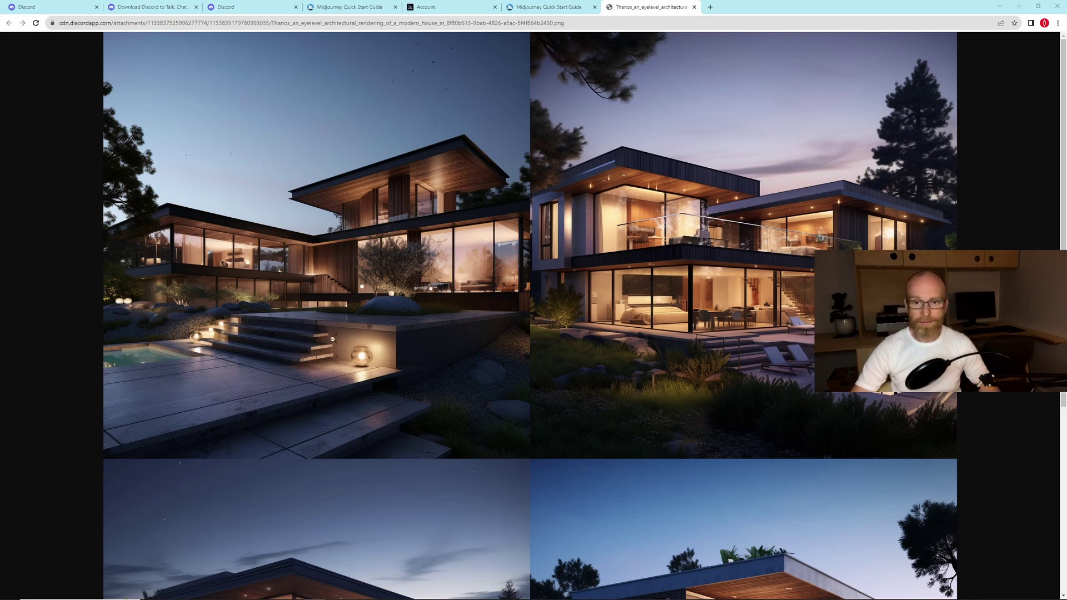
scroll(332, 339, down, 5)
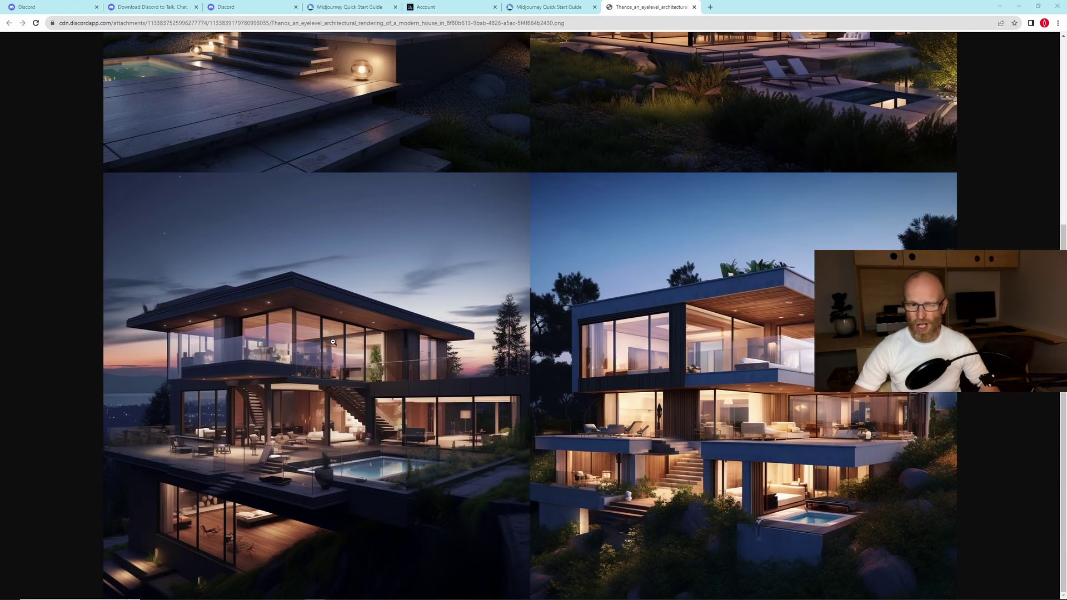
scroll(424, 332, up, 2)
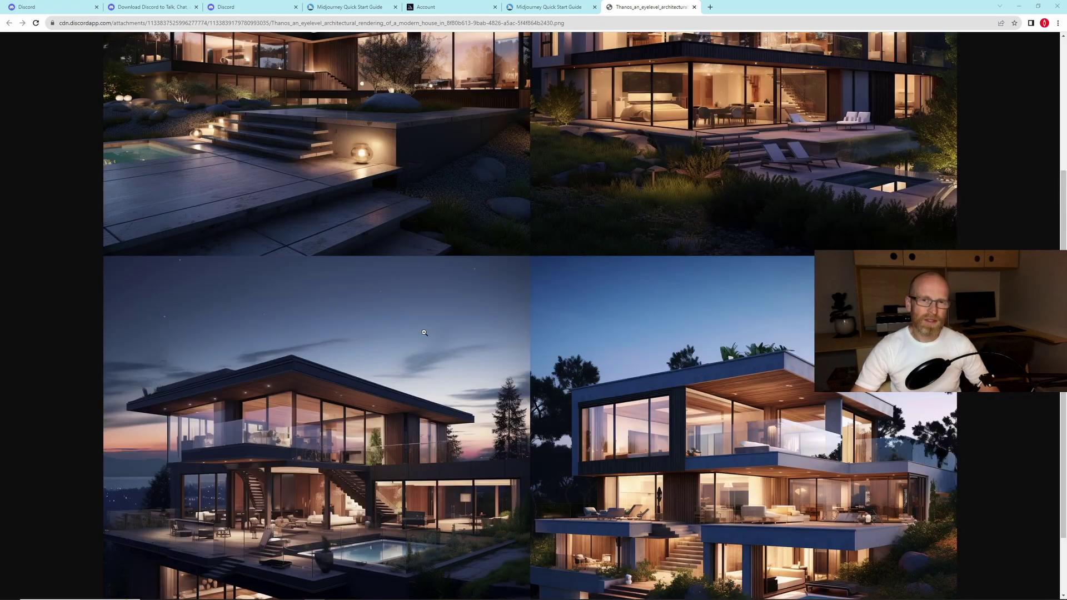
scroll(424, 333, up, 3)
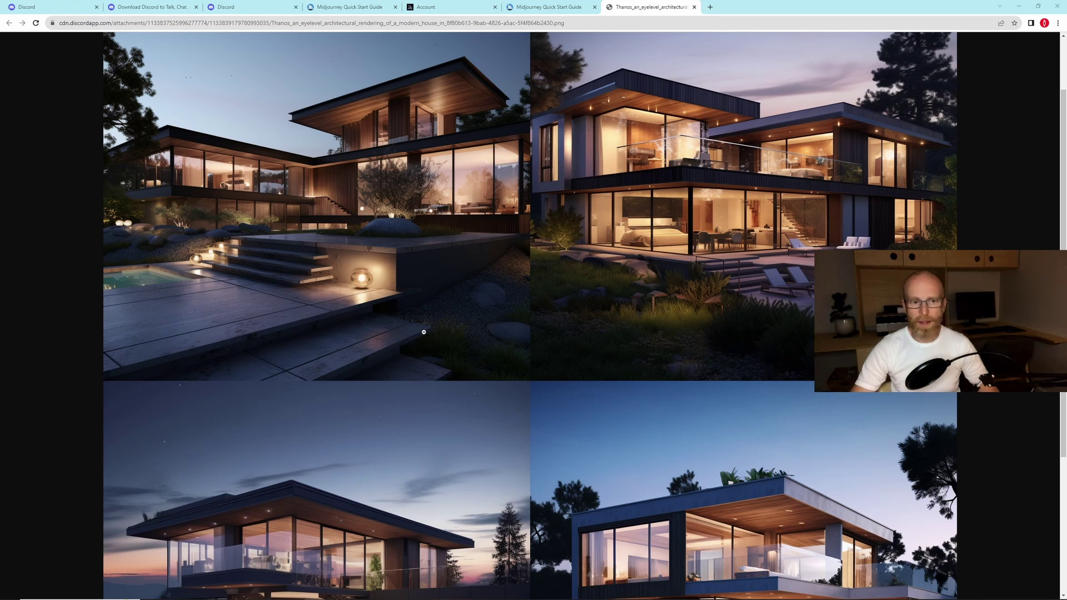
scroll(424, 332, up, 1)
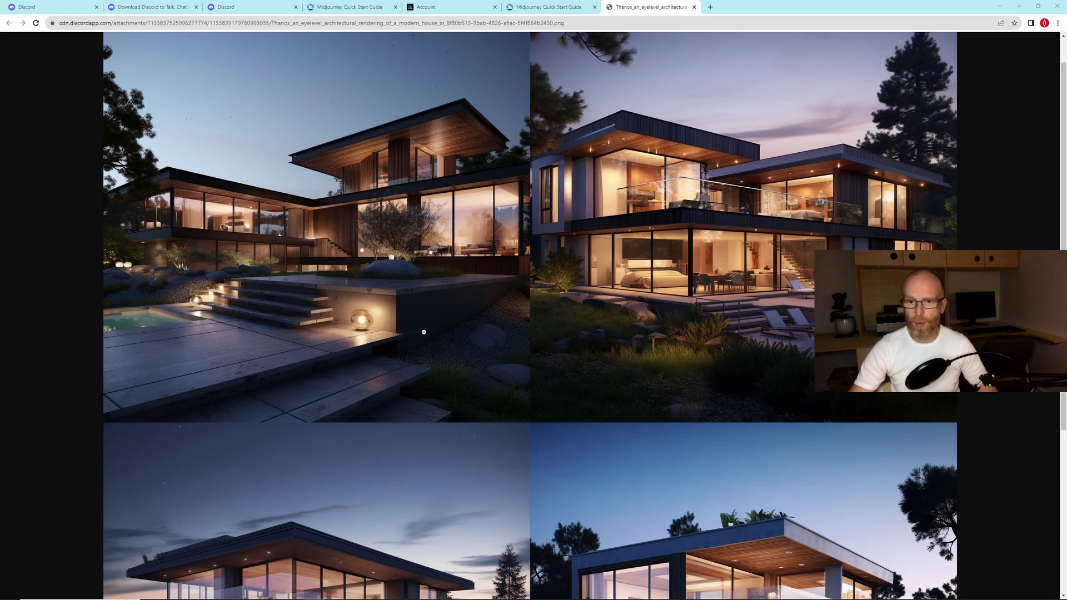
scroll(540, 205, down, 5)
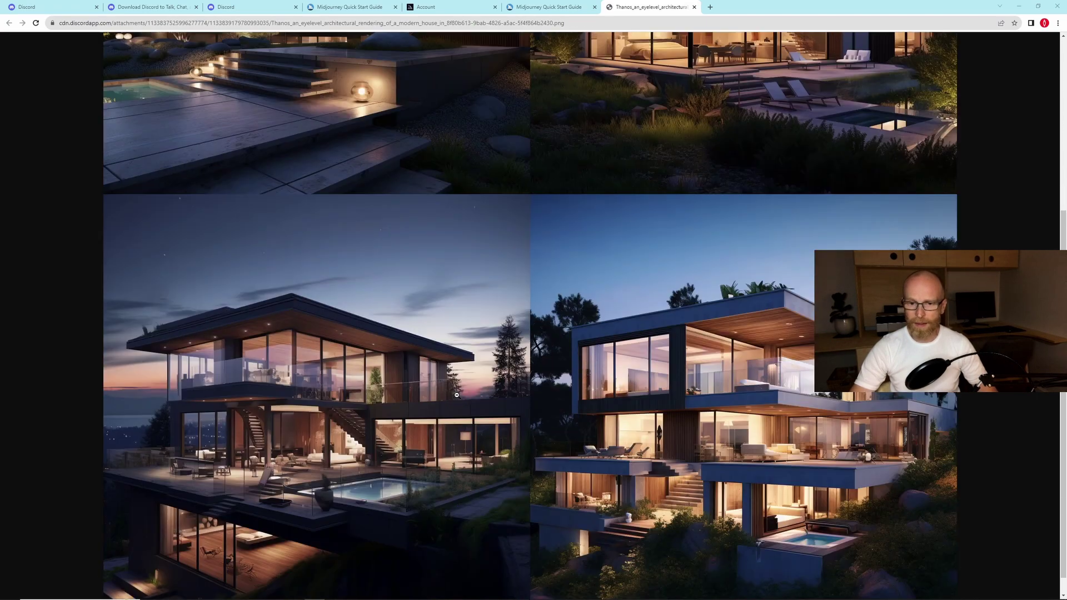
scroll(697, 326, up, 5)
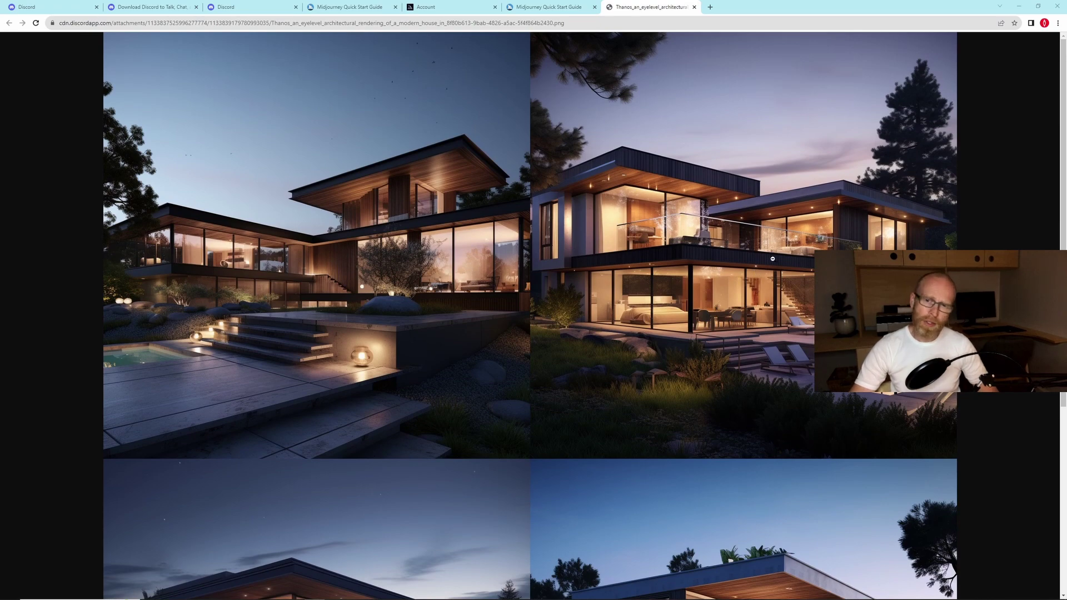
scroll(352, 331, down, 5)
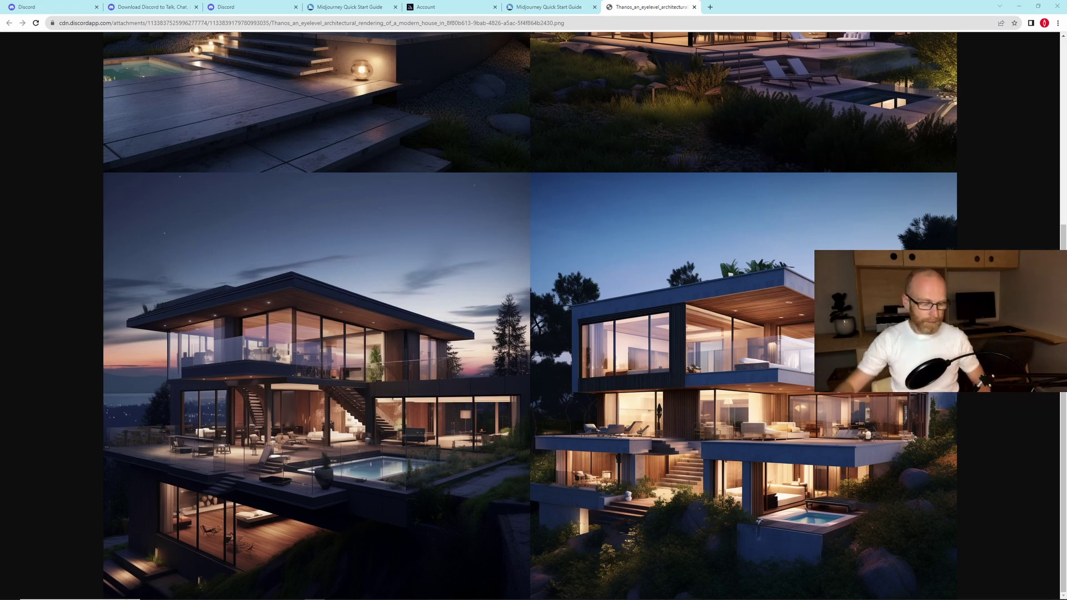
scroll(678, 198, up, 5)
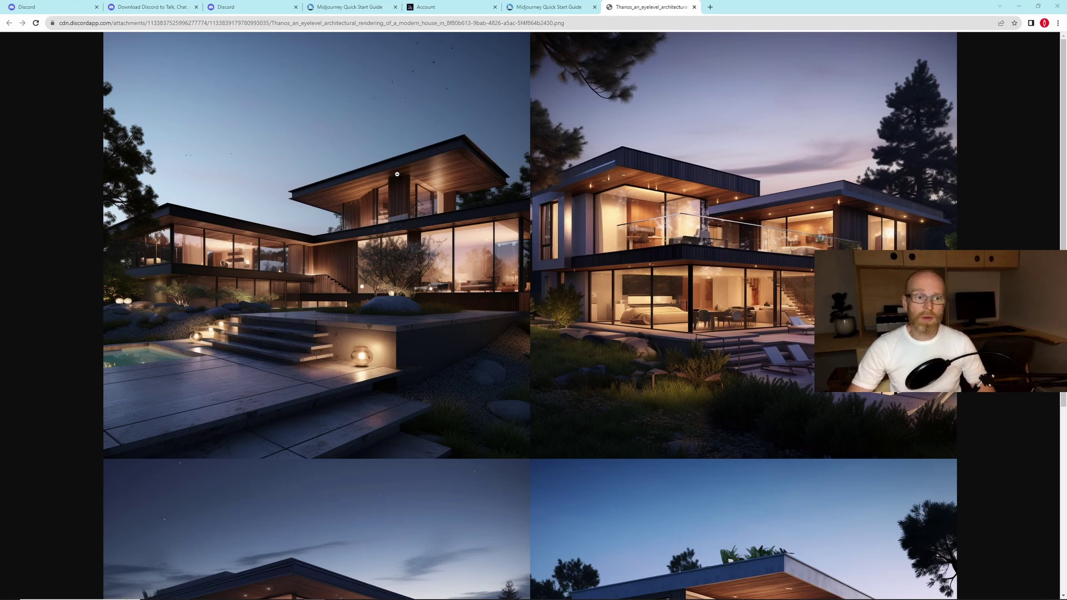
scroll(466, 367, down, 5)
scroll(466, 367, up, 5)
scroll(373, 303, down, 5)
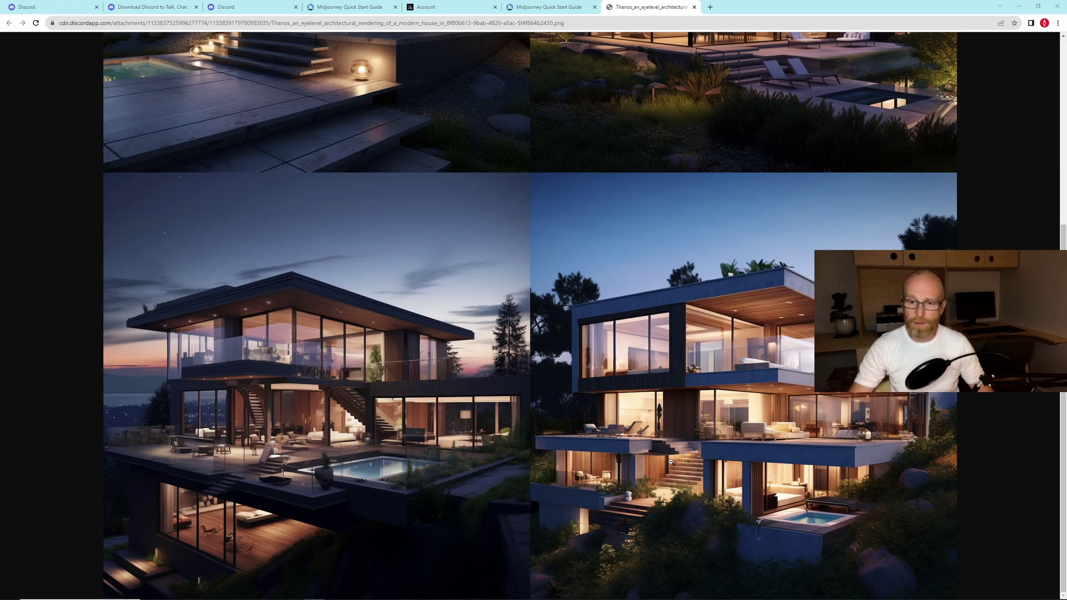
scroll(671, 462, up, 5)
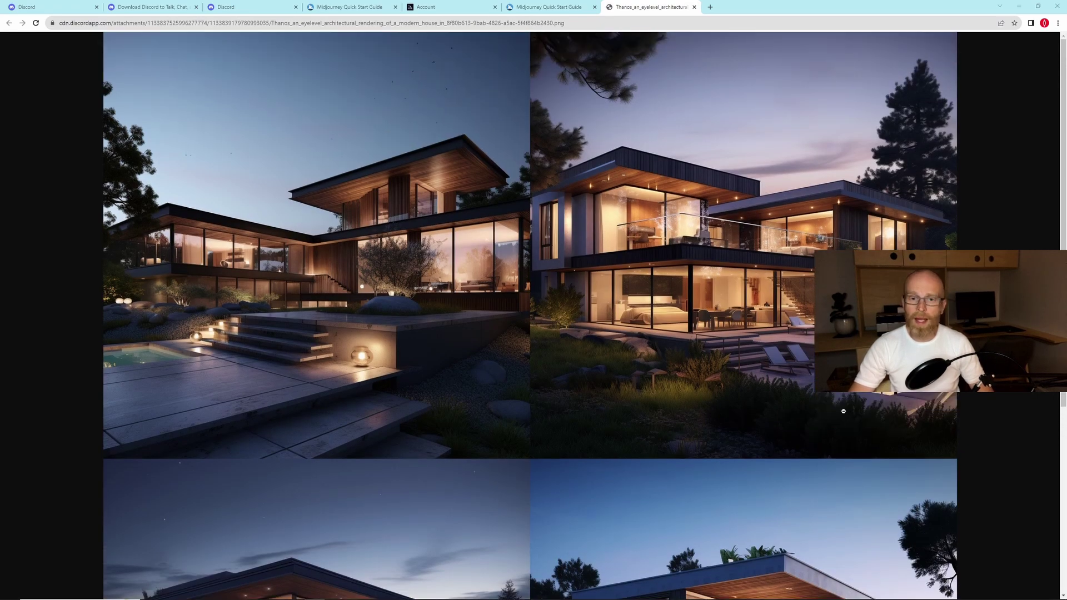
scroll(166, 311, down, 5)
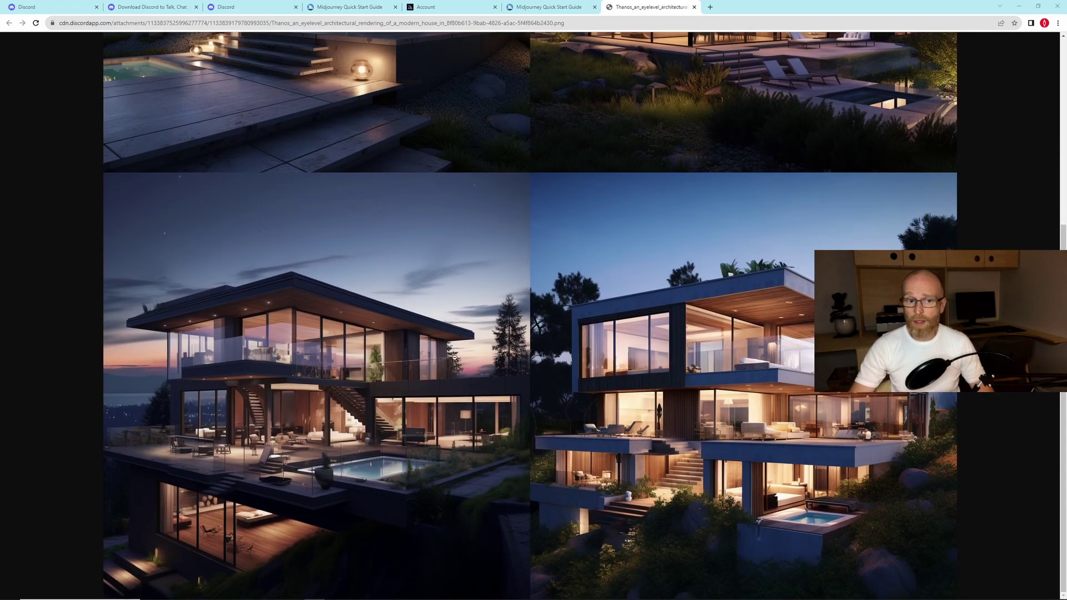
scroll(500, 388, up, 5)
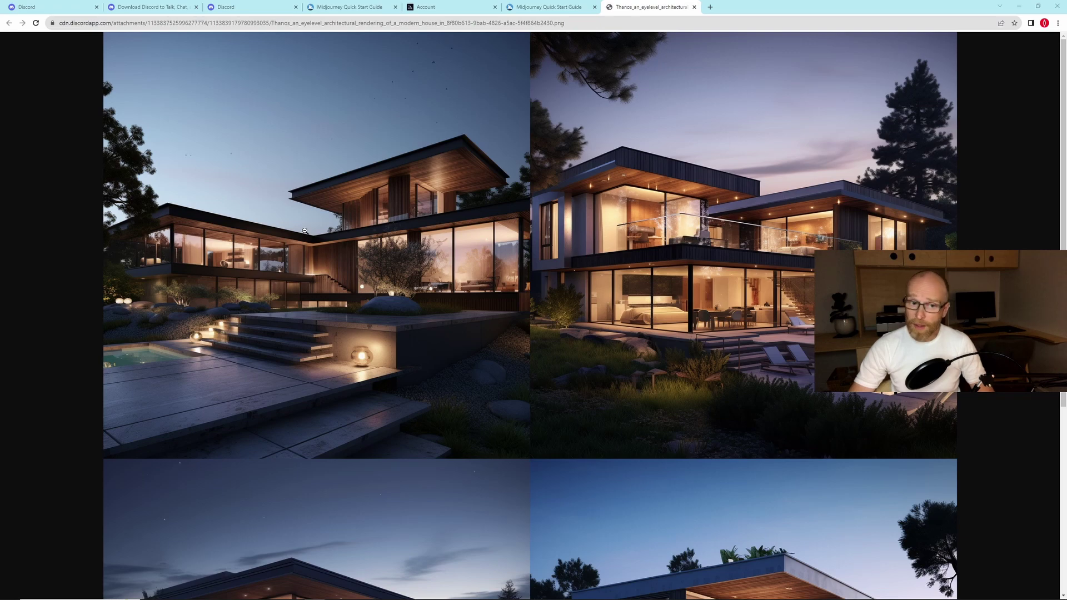
scroll(566, 325, down, 5)
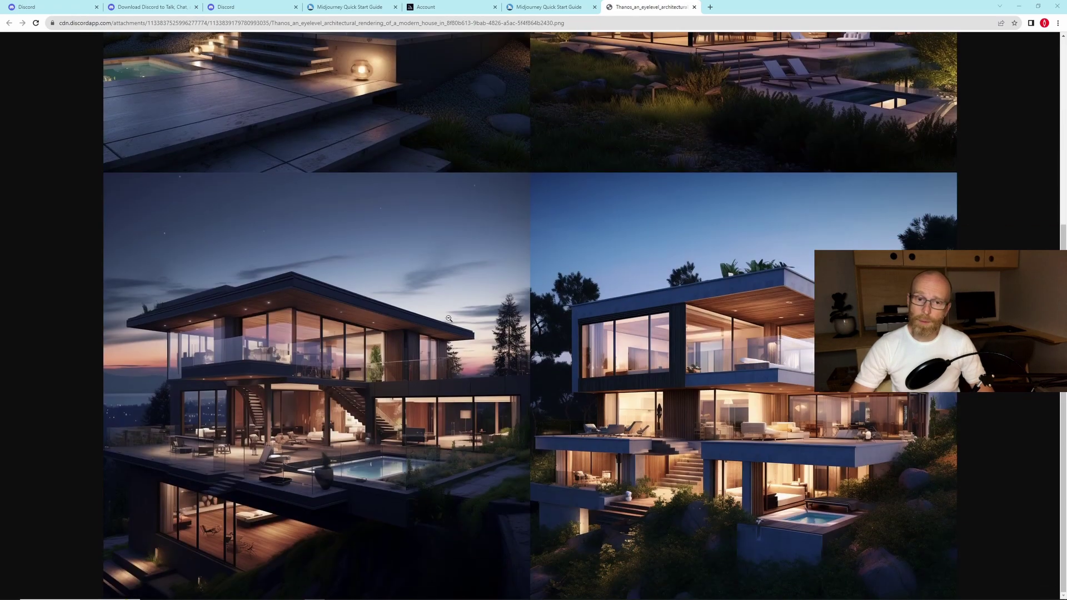
scroll(657, 139, up, 5)
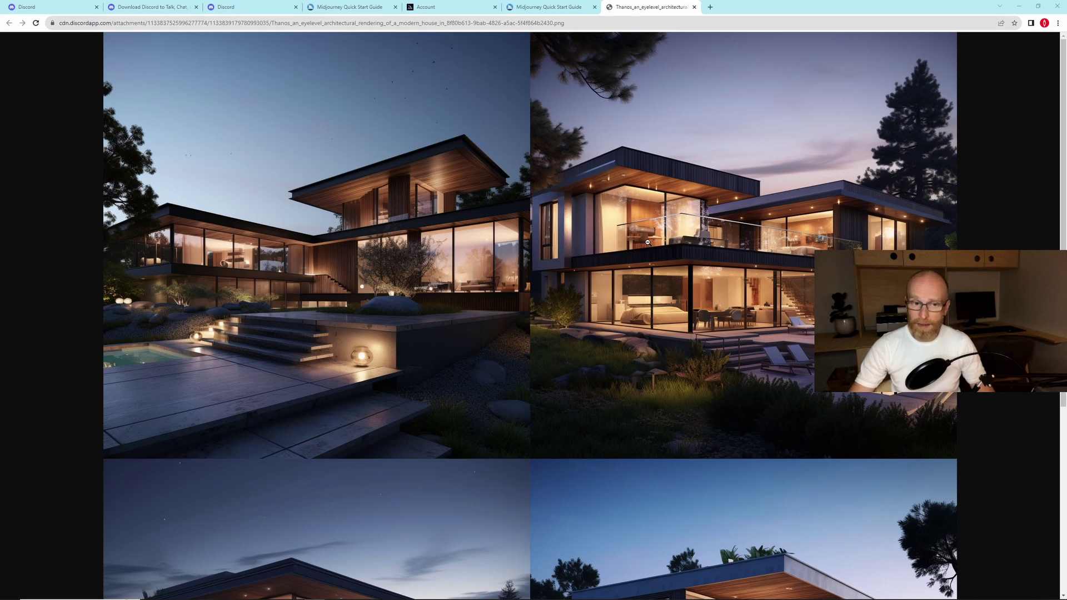
scroll(606, 258, down, 5)
scroll(606, 258, up, 5)
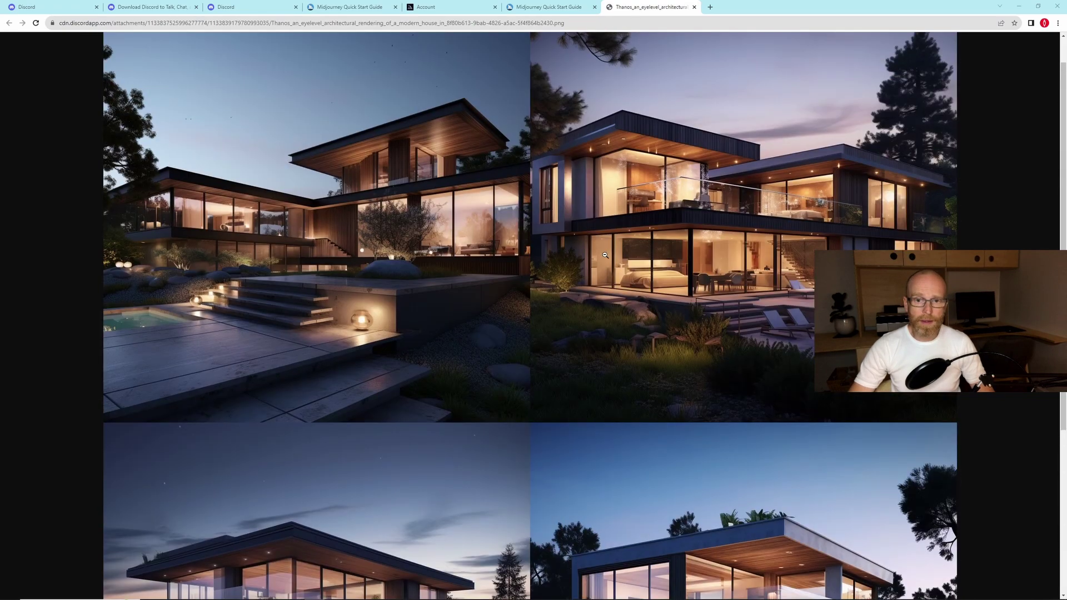
scroll(699, 496, down, 3)
scroll(463, 254, down, 2)
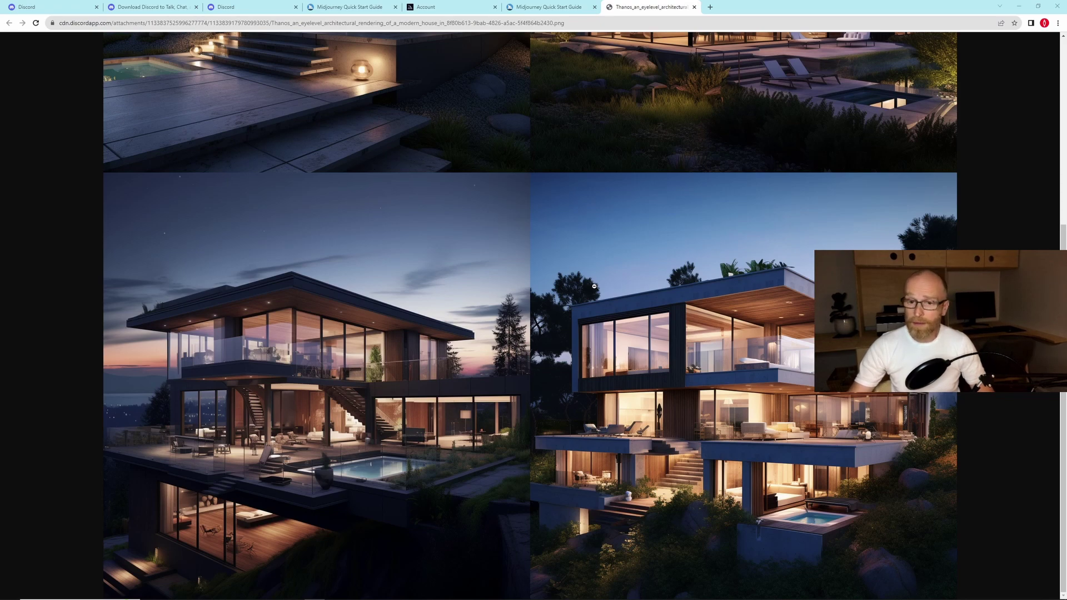
scroll(596, 286, up, 5)
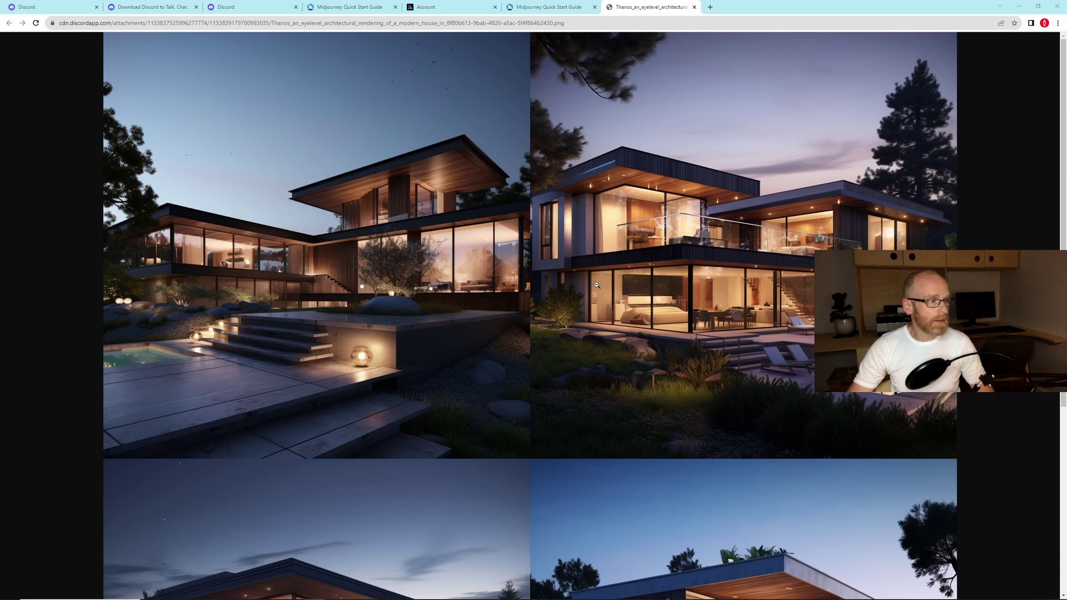
scroll(597, 285, down, 5)
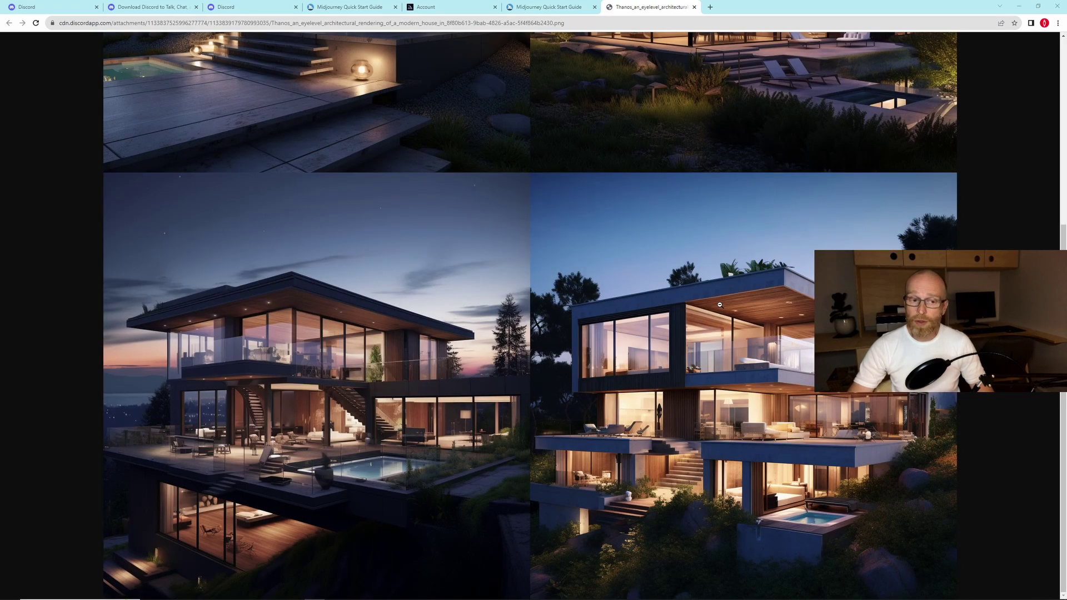
scroll(717, 298, up, 5)
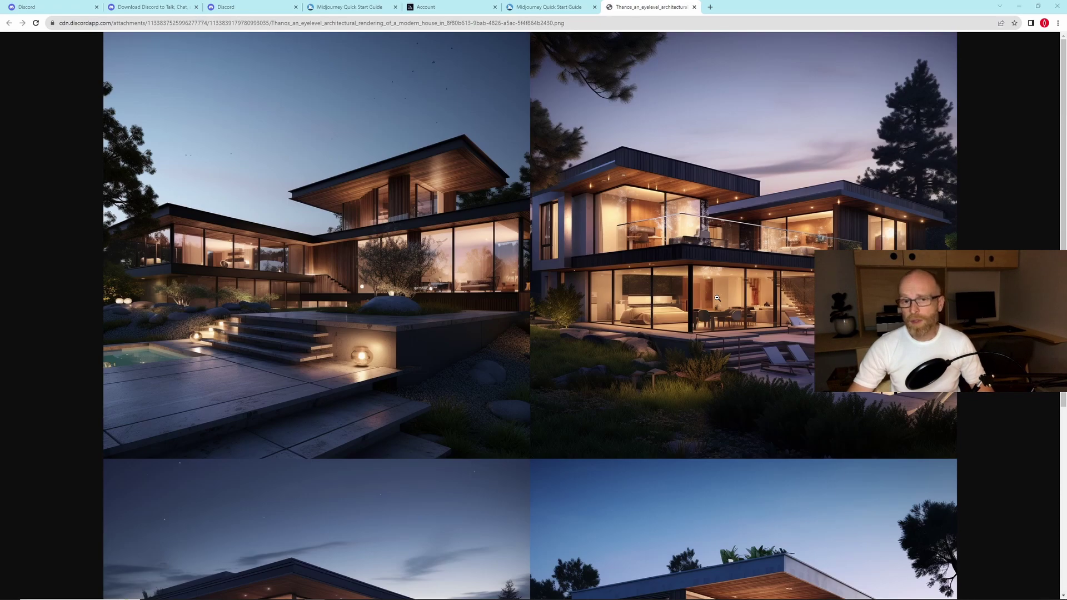
scroll(717, 299, down, 4)
scroll(716, 299, down, 1)
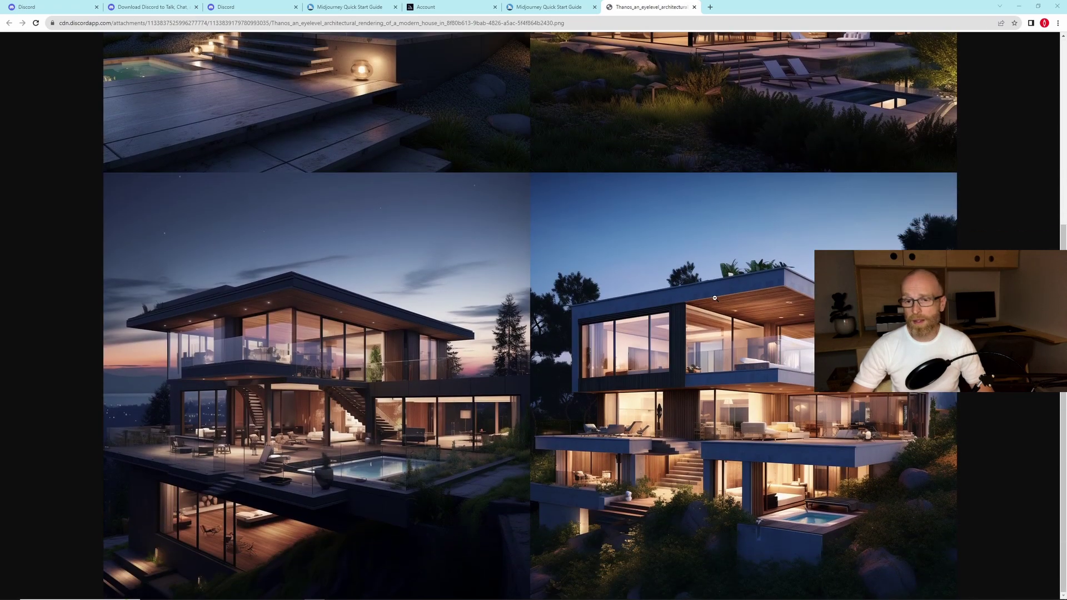
scroll(714, 299, up, 4)
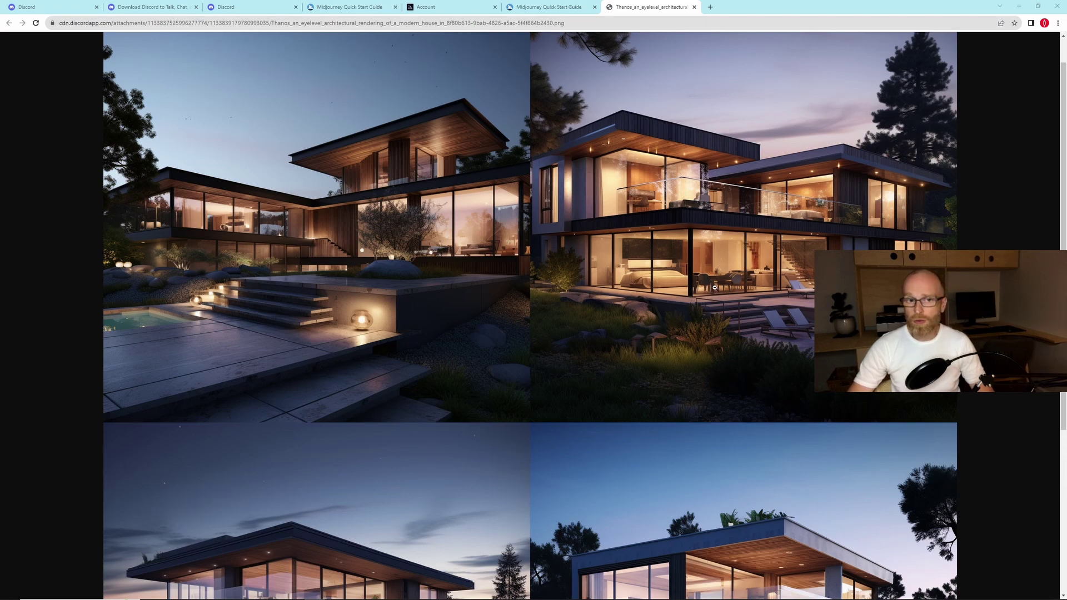
scroll(711, 284, down, 5)
scroll(707, 281, up, 5)
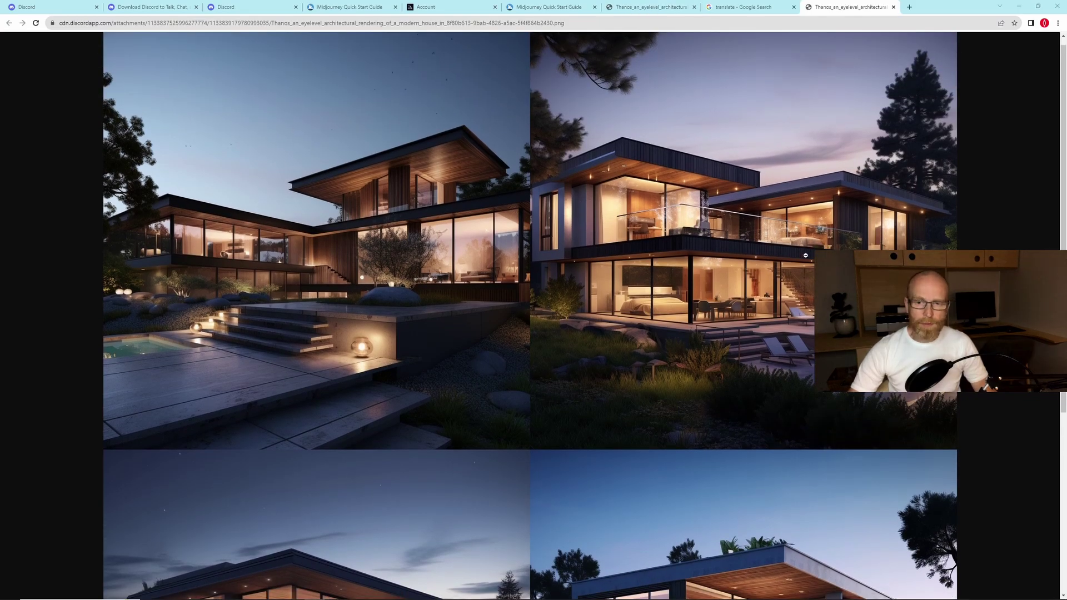
scroll(805, 255, down, 5)
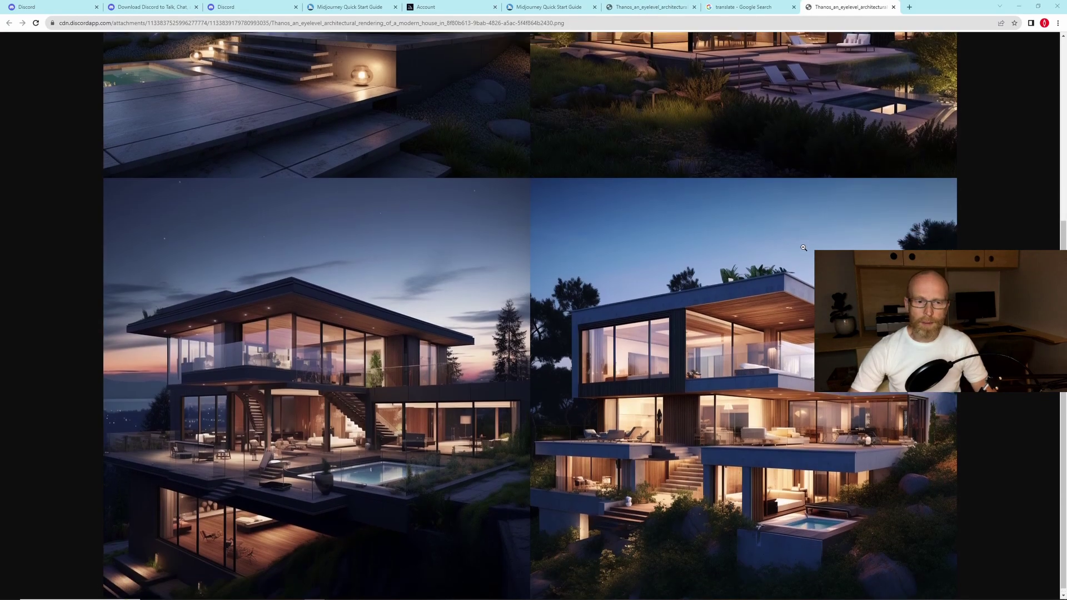
scroll(697, 236, up, 5)
scroll(696, 236, down, 4)
scroll(552, 238, up, 4)
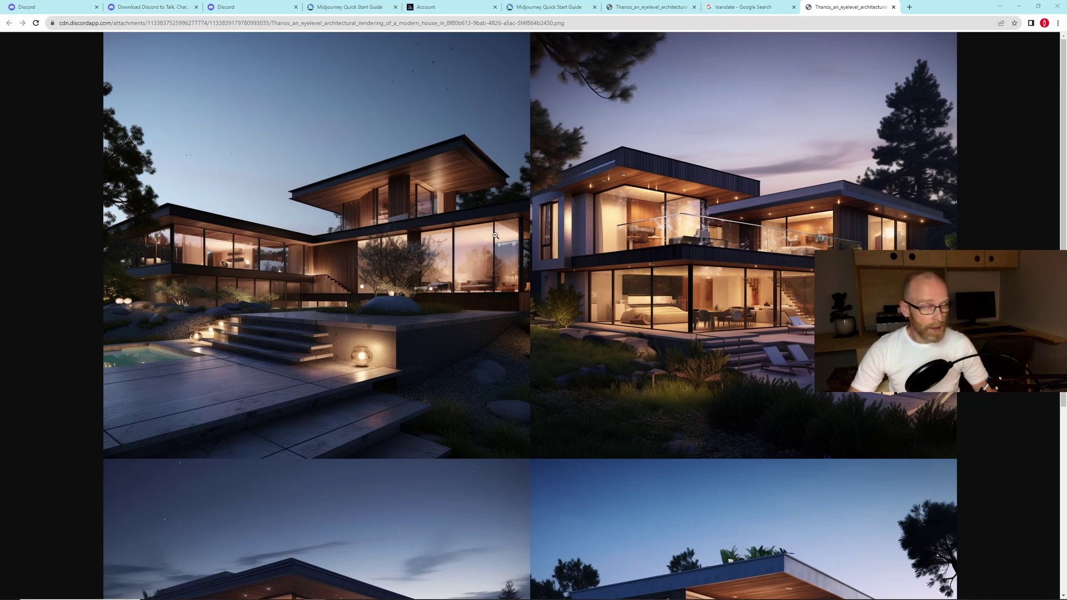
scroll(516, 235, down, 5)
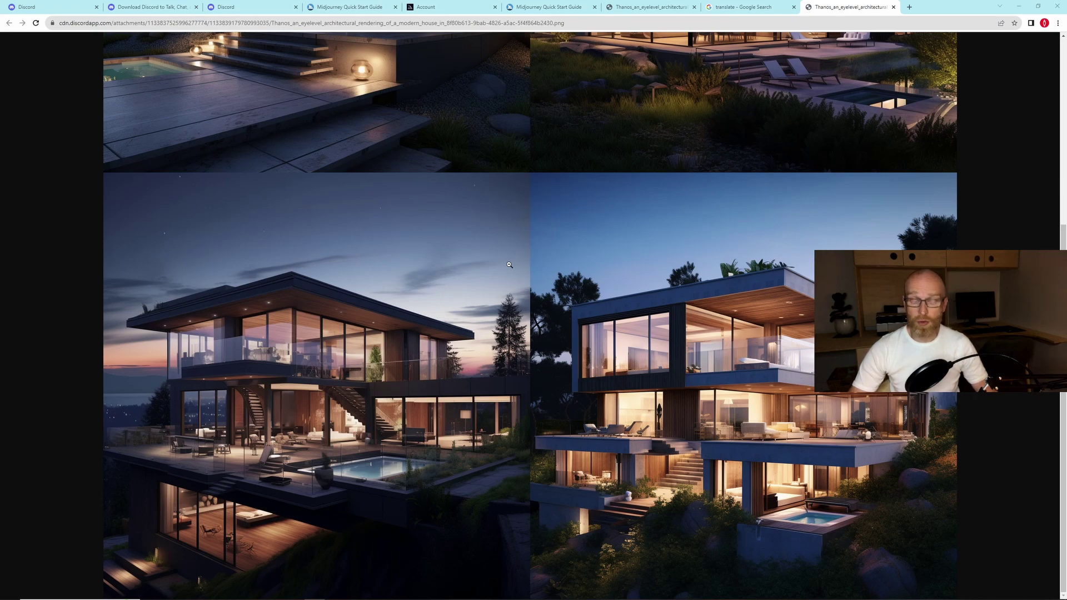
Back in Discord, scroll through older Midjourney grids to the daytime residential-building variations.
scroll(509, 265, up, 5)
key(alt+Tab)
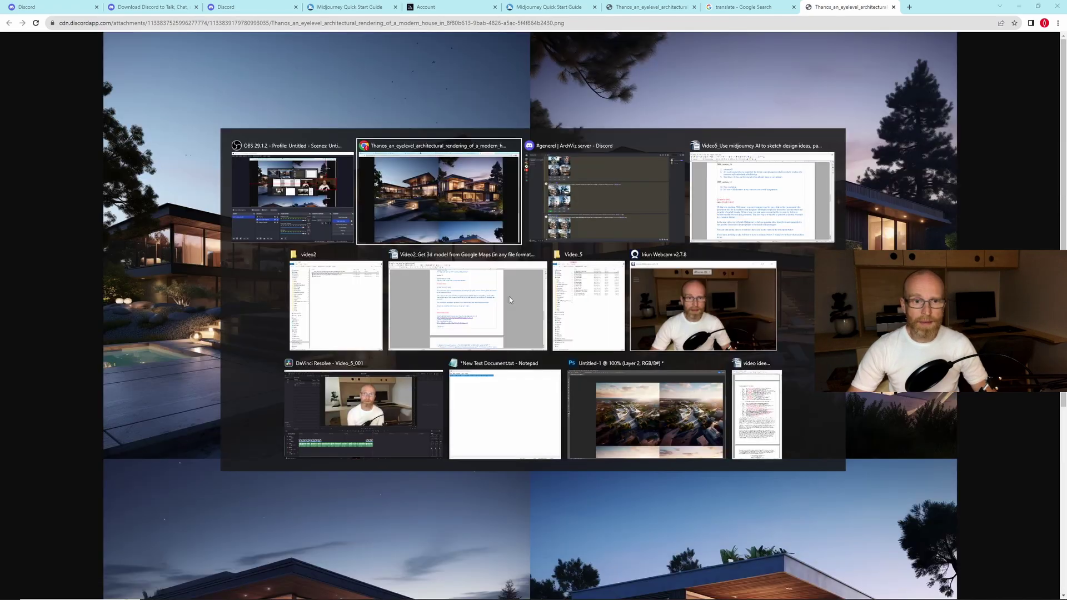
key(alt+Tab)
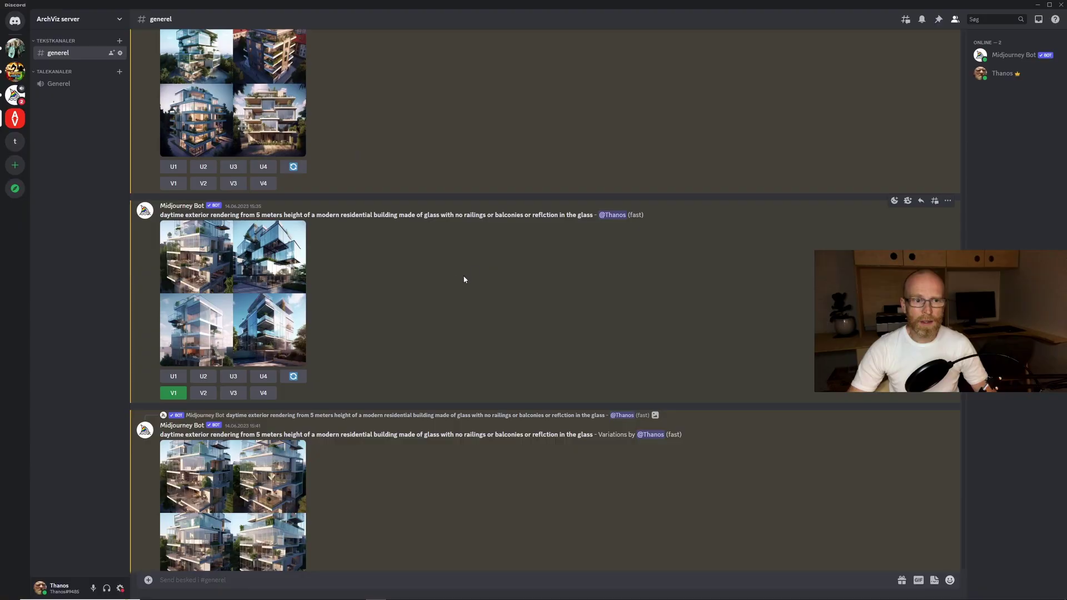
scroll(456, 267, up, 5)
scroll(456, 268, up, 15)
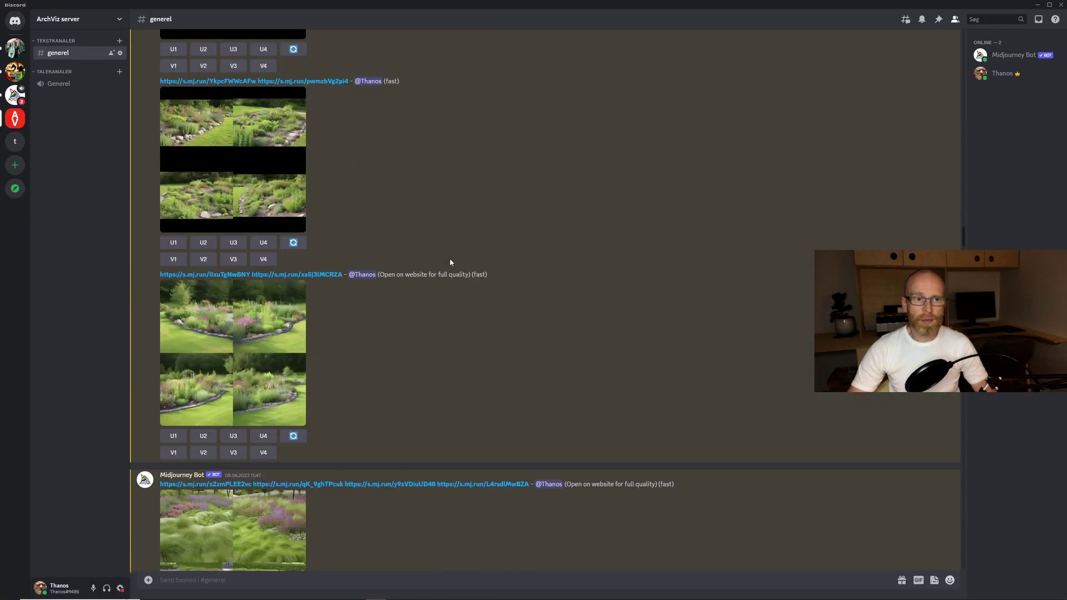
scroll(450, 262, up, 10)
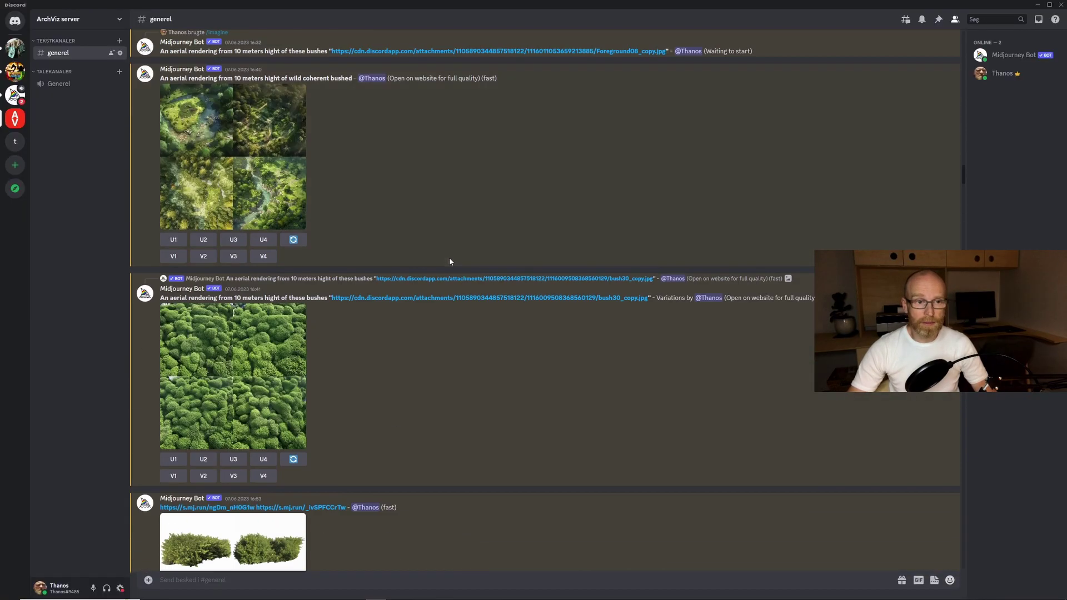
scroll(449, 261, up, 10)
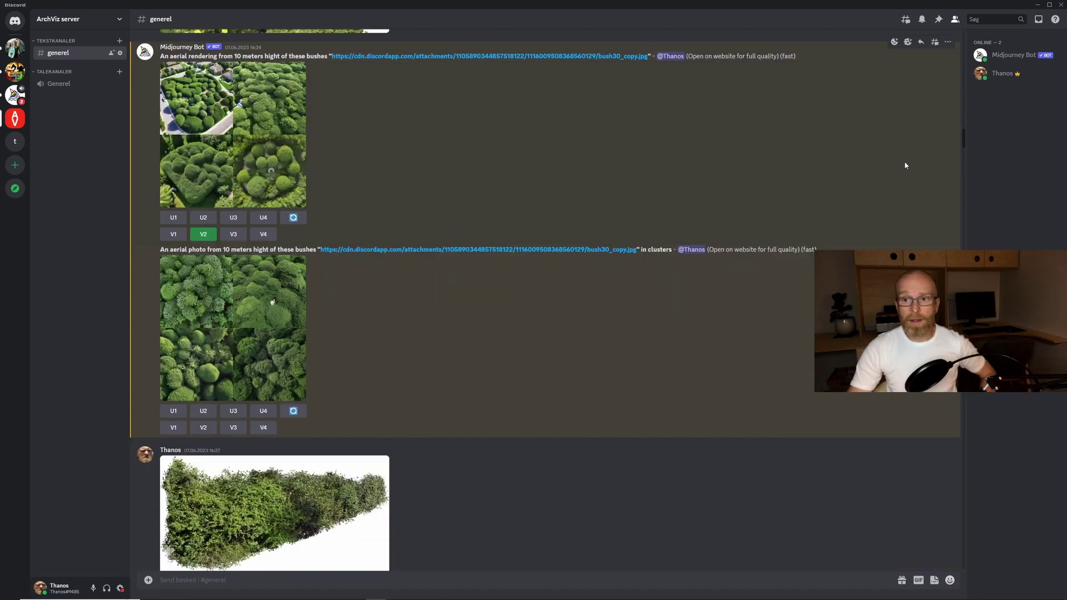
drag(964, 117, 964, 99)
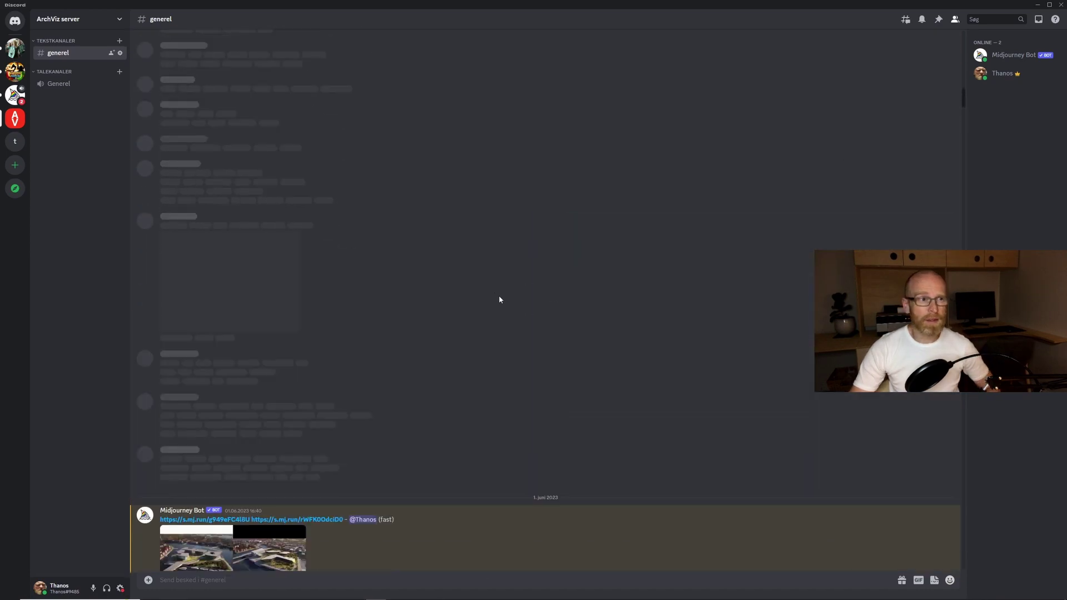
scroll(389, 288, up, 5)
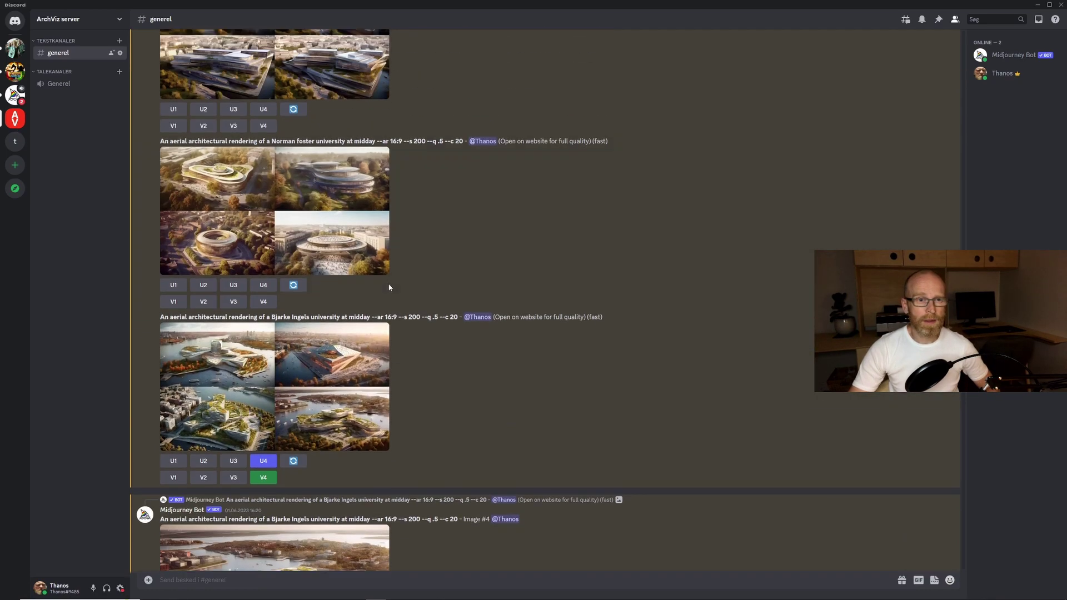
scroll(388, 287, up, 15)
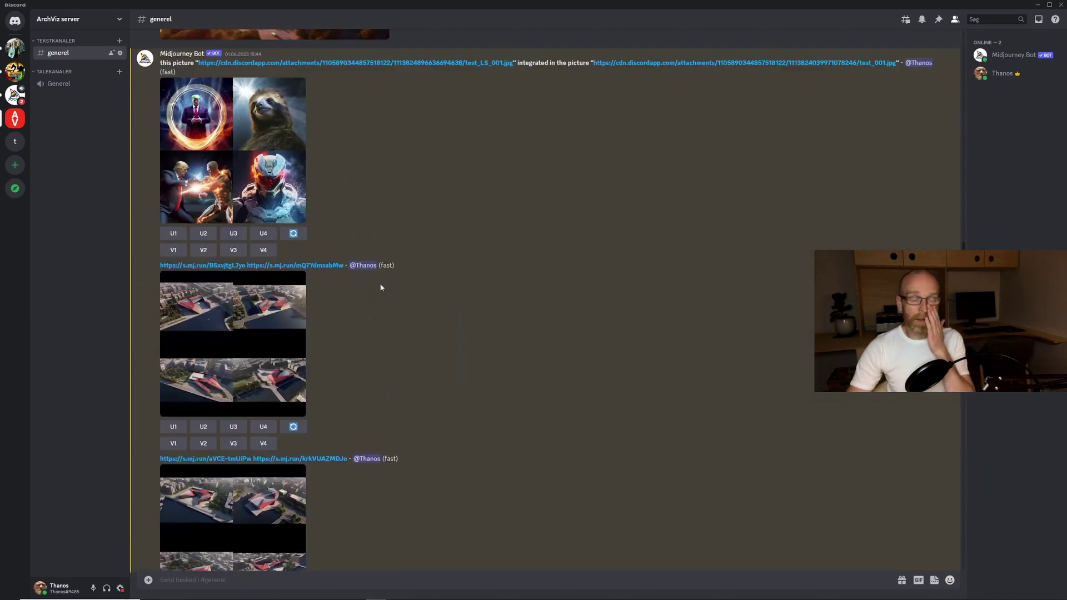
scroll(381, 287, up, 15)
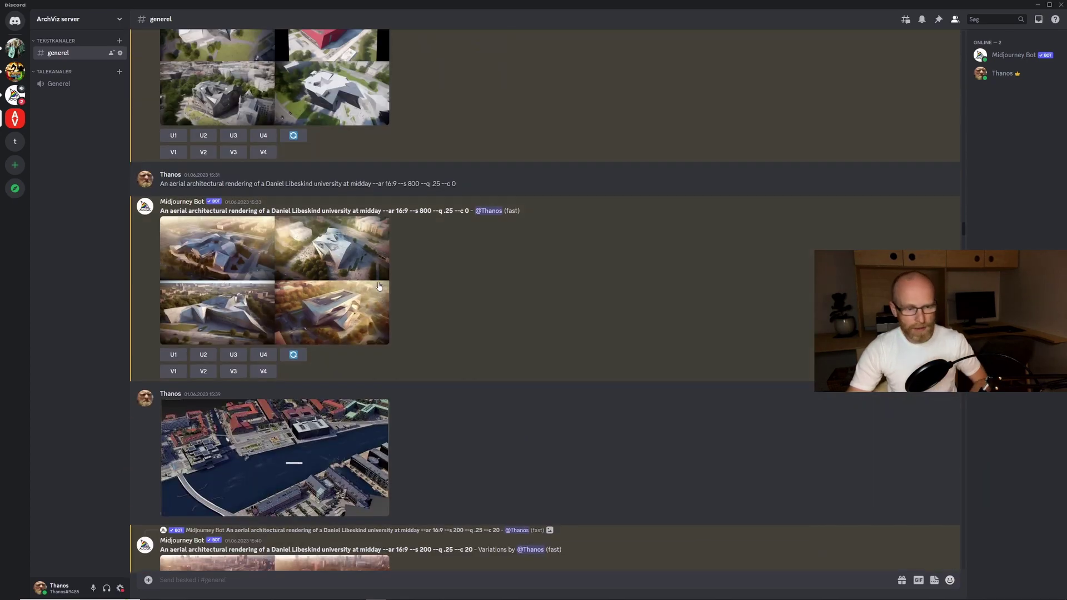
scroll(389, 283, up, 10)
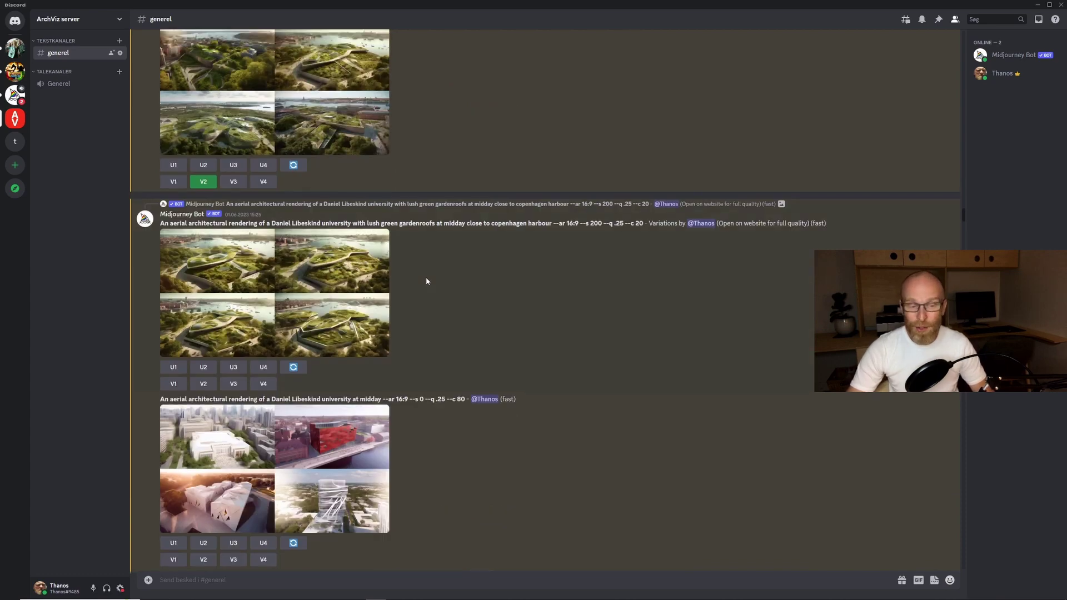
drag(963, 214, 957, 418)
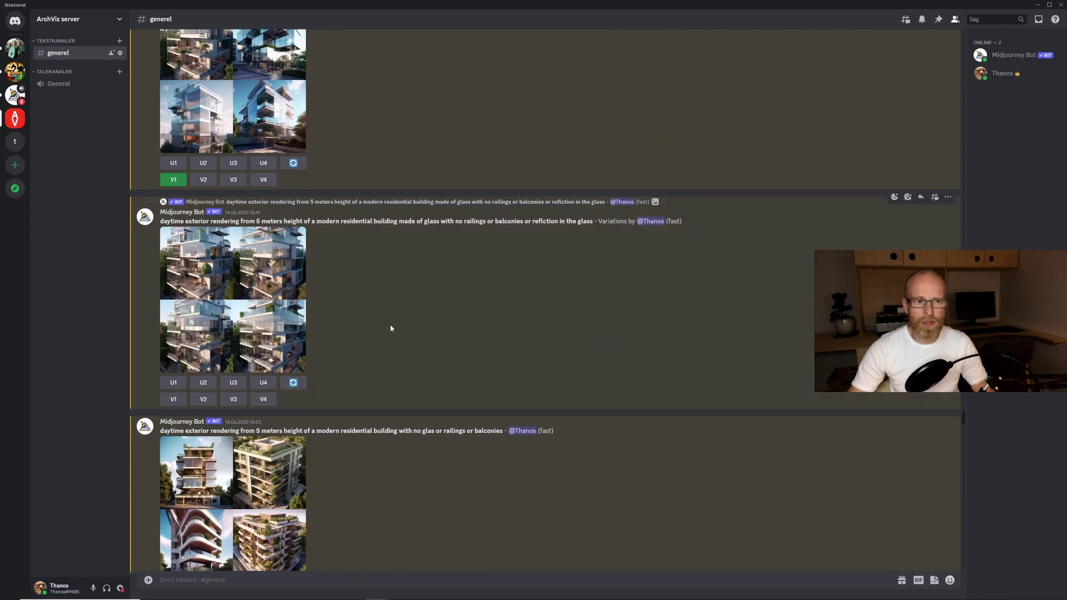
Open the 15:41 daytime glass-building variations grid full size in a Chrome tab and scroll through it.
click(229, 295)
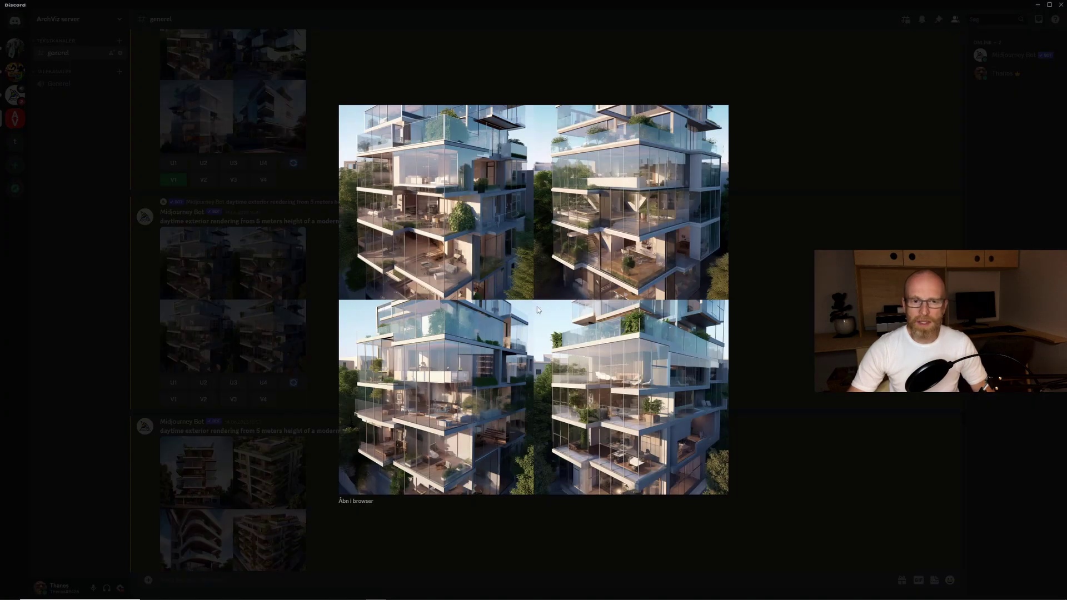
click(539, 313)
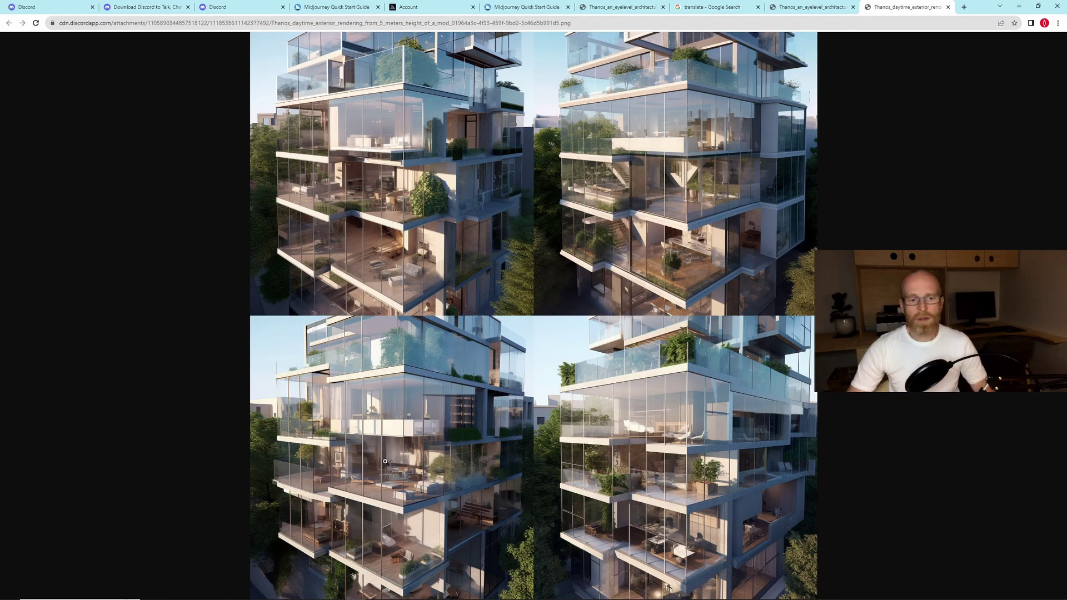
click(614, 384)
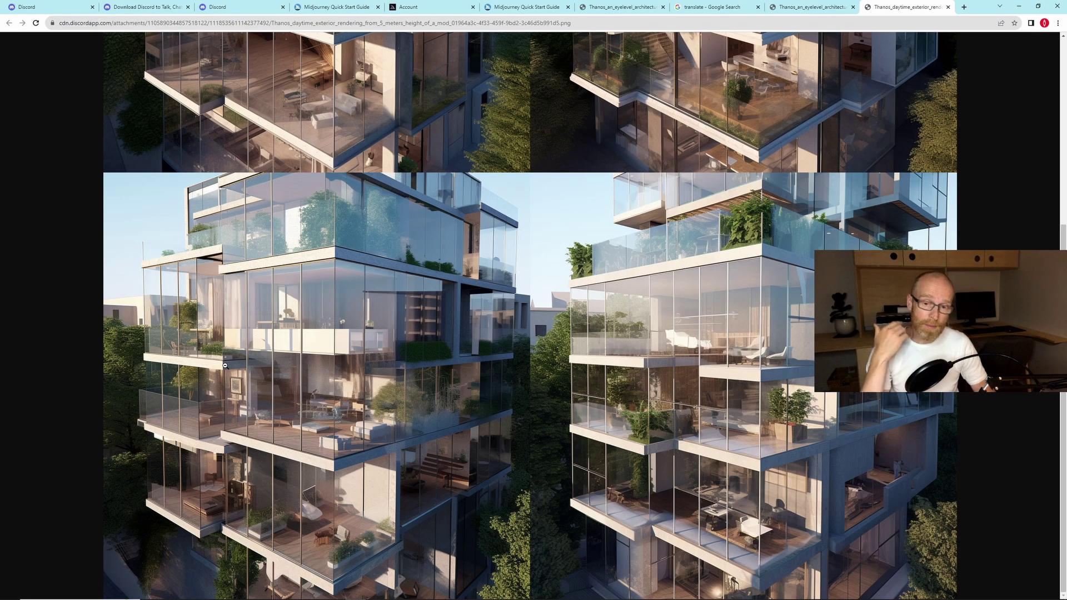
scroll(412, 317, up, 5)
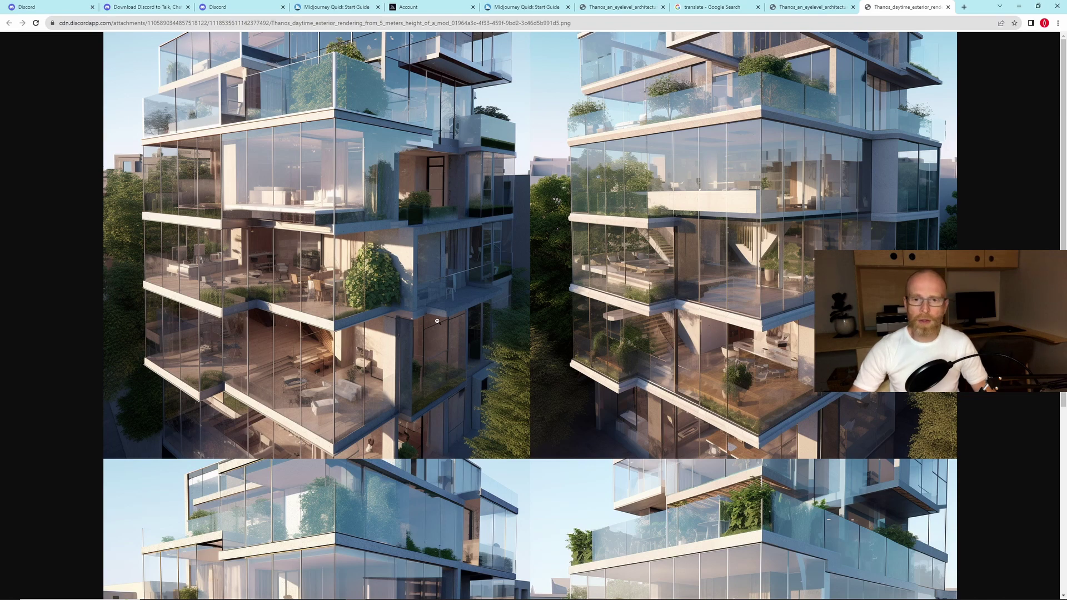
scroll(436, 320, down, 1)
scroll(500, 251, up, 1)
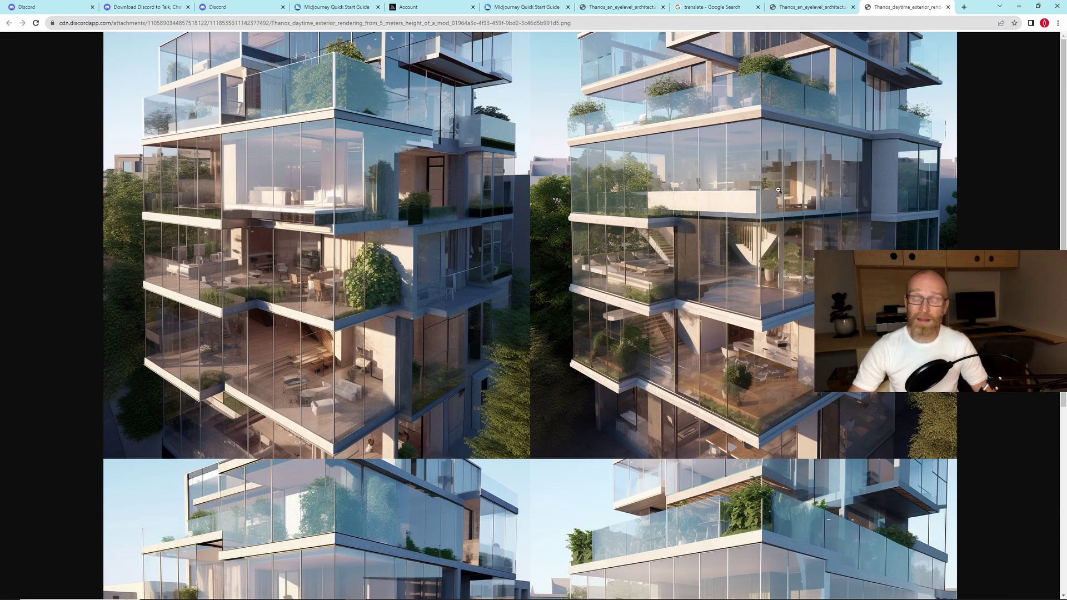
scroll(799, 203, down, 1)
scroll(524, 331, down, 3)
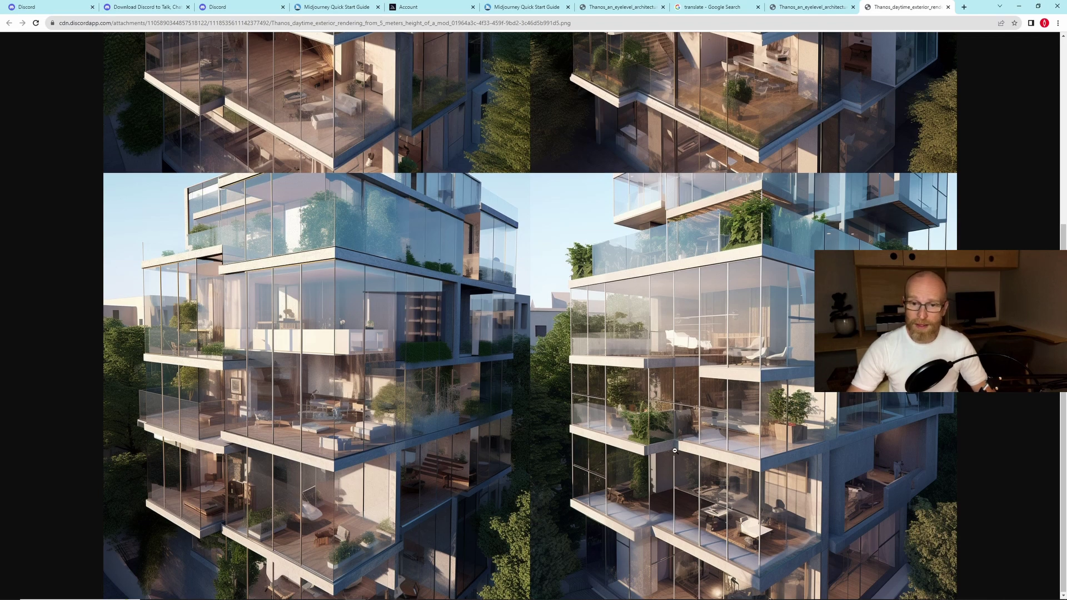
scroll(674, 443, up, 5)
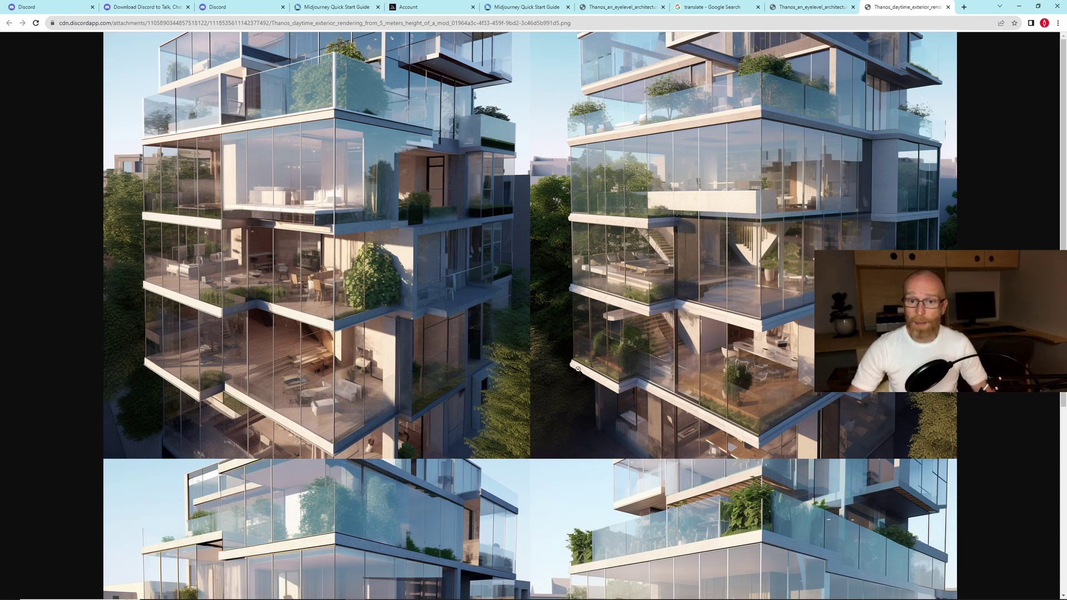
scroll(658, 399, down, 5)
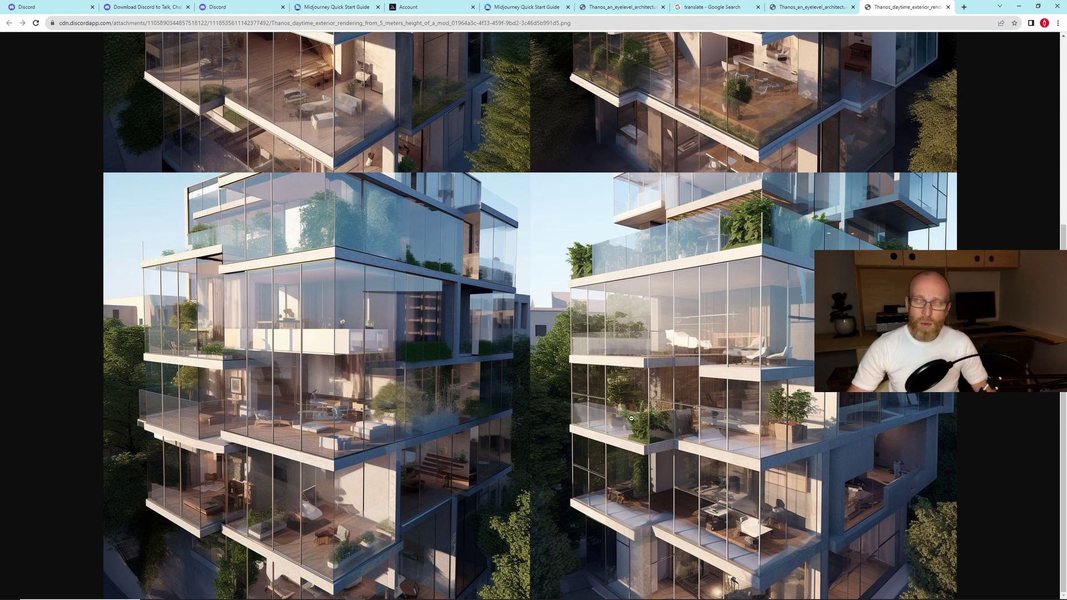
Close the enlarged image in Discord, scroll the chat, and return to the fern render tab.
key(alt+Tab)
key(Escape)
scroll(443, 391, down, 10)
scroll(443, 391, down, 15)
key(alt+Tab)
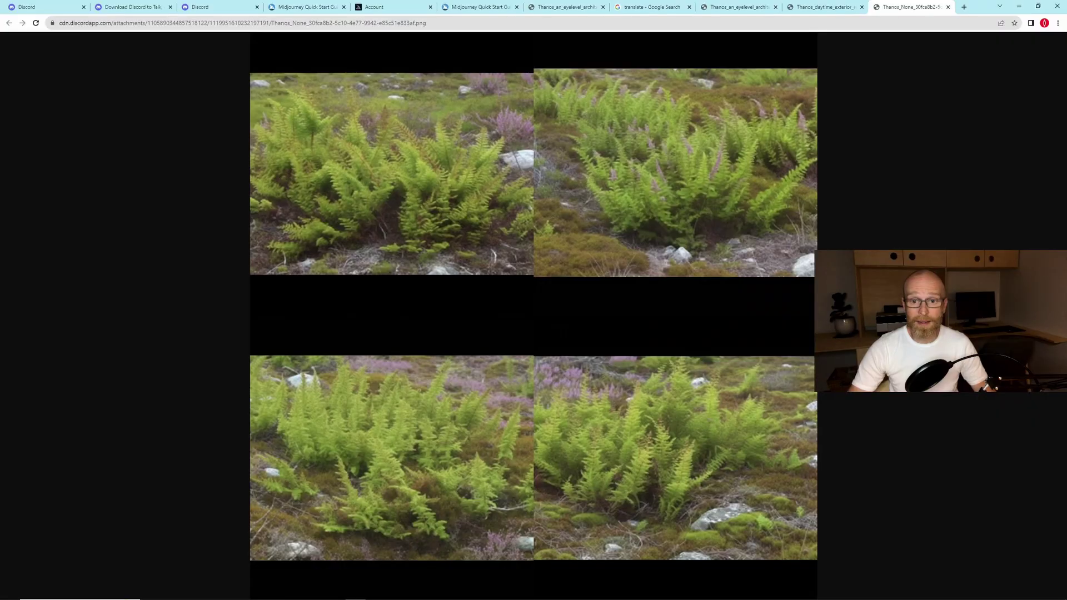
Minimize Chrome and briefly view the enlarged iPad drone control-panel grid in Discord.
click(1018, 7)
click(199, 167)
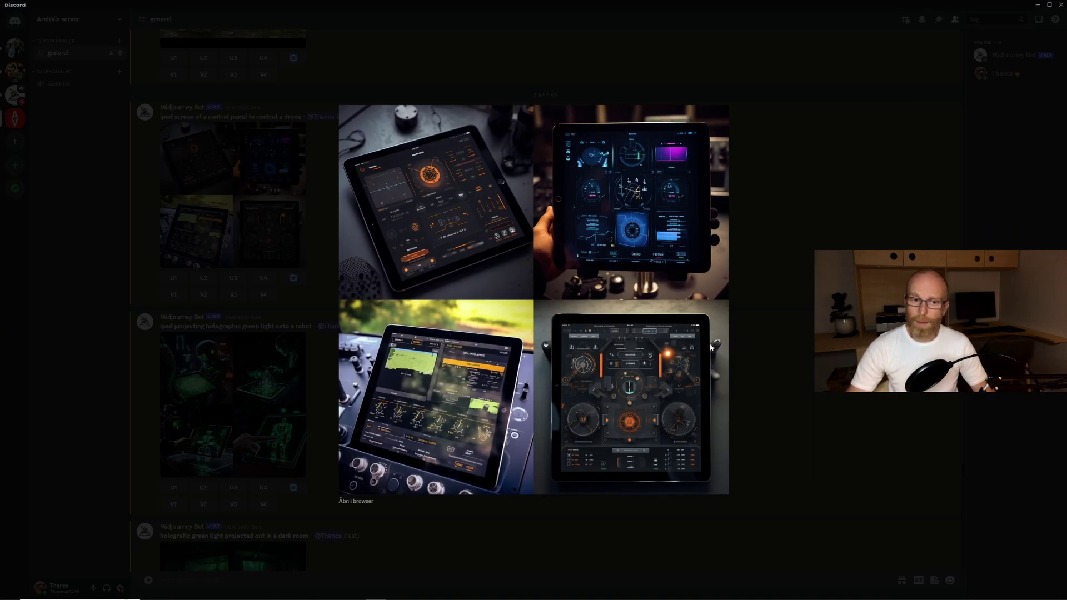
key(Escape)
Scroll to the daylight shelf render grid and enlarge it.
scroll(446, 361, down, 6)
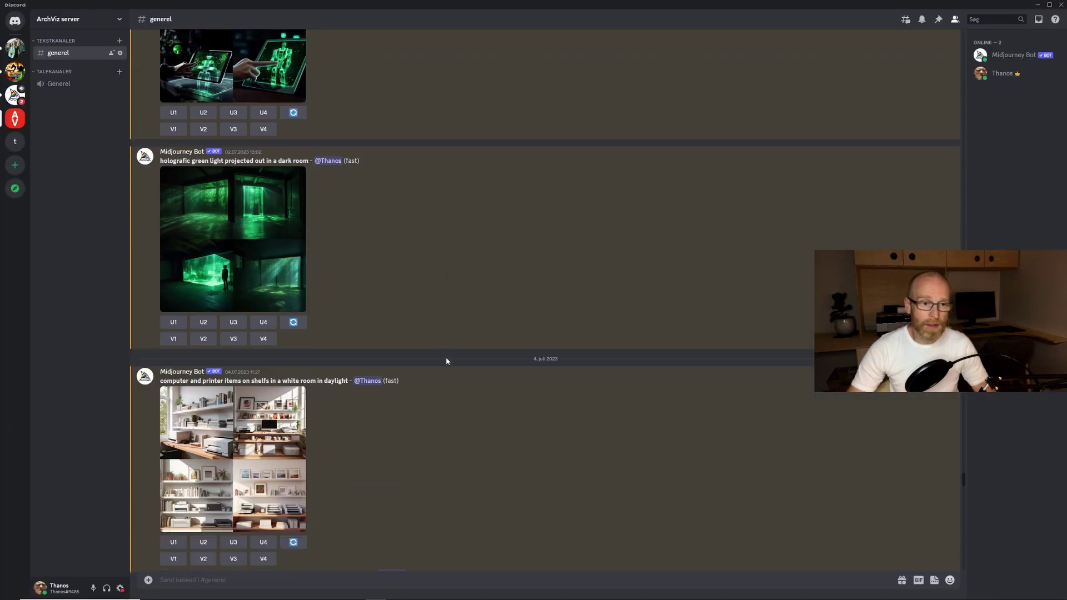
scroll(446, 361, down, 6)
scroll(446, 352, up, 4)
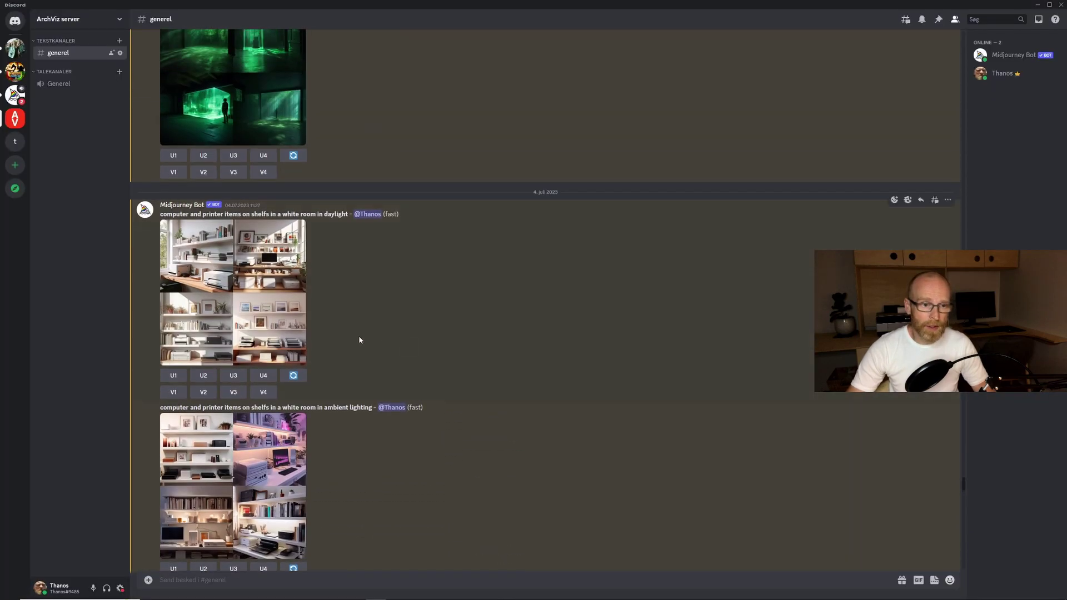
click(262, 319)
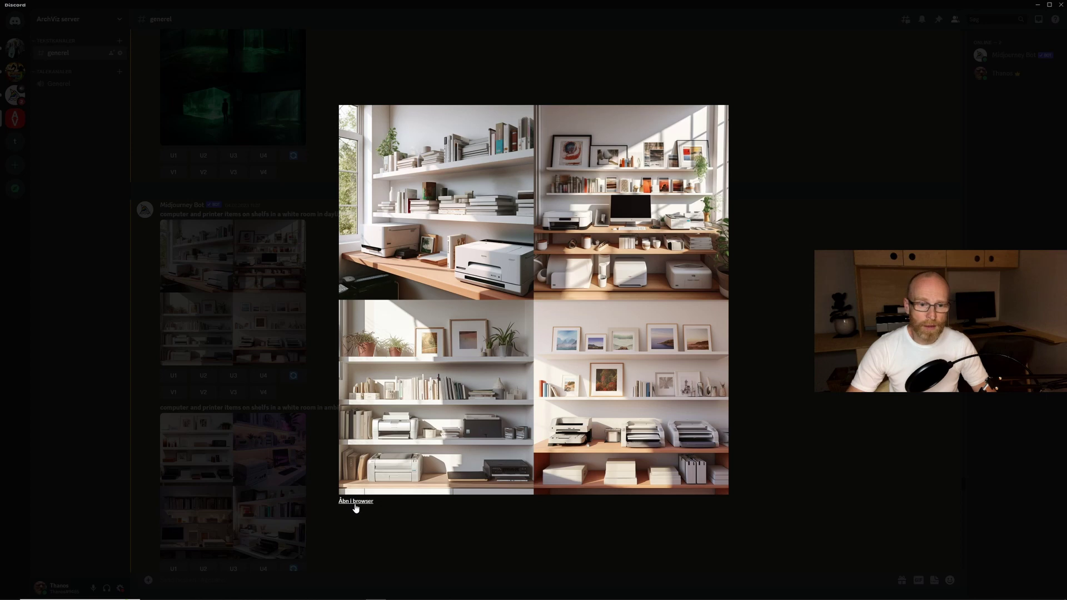
View the shelf grid full size in Chrome, then minimize Chrome and close Discord's image viewer.
click(356, 501)
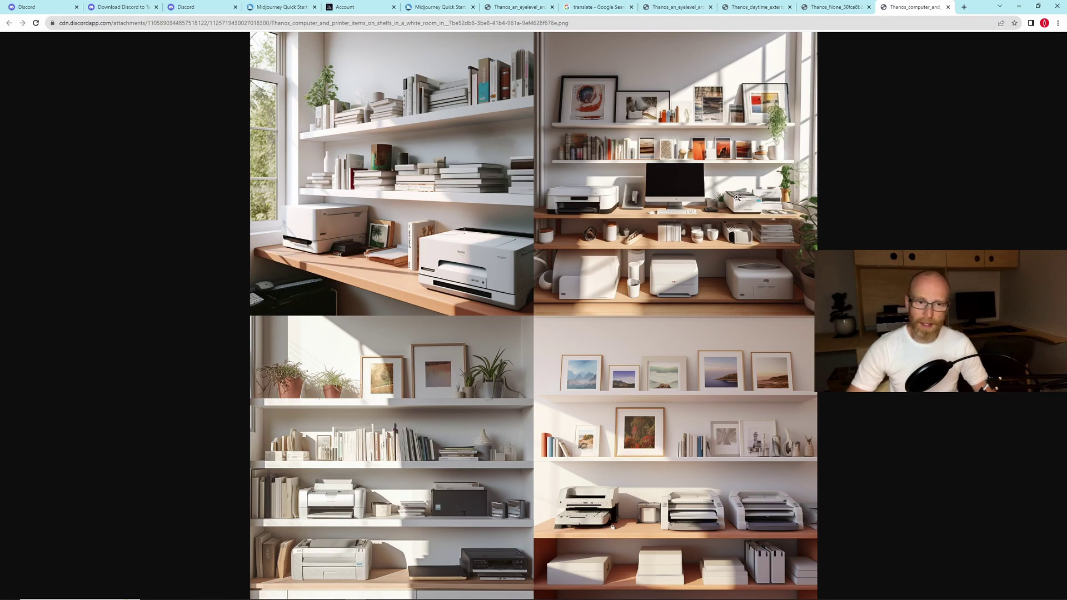
click(1018, 6)
key(Escape)
scroll(421, 362, down, 8)
scroll(401, 355, down, 15)
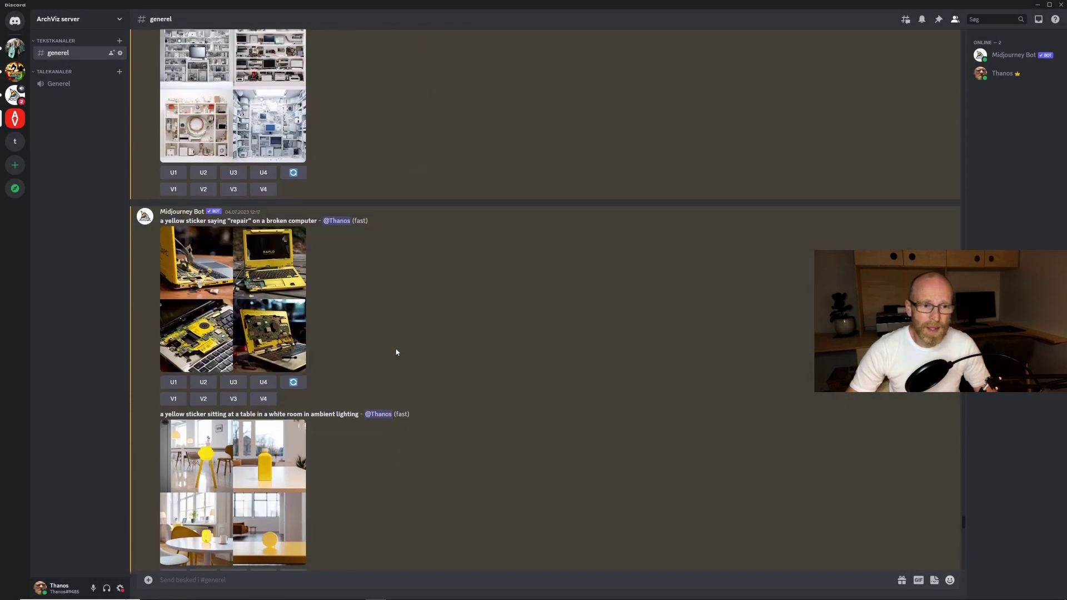
scroll(396, 359, down, 5)
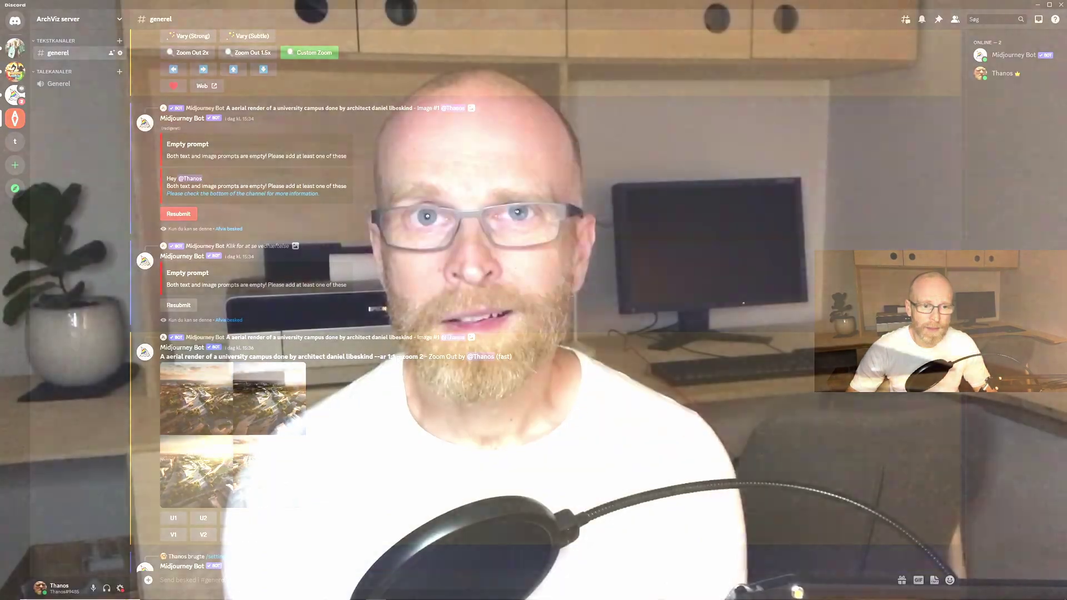